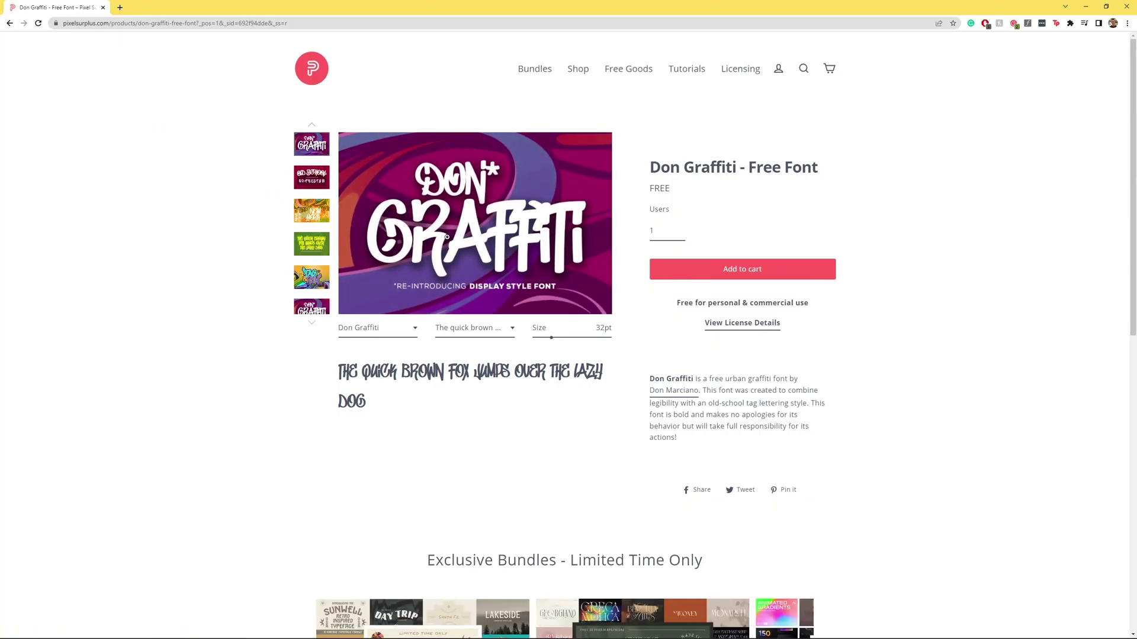
Enlarge the Don Graffiti cover image and cycle through all its font sample images.
{"action": "left_click", "coordinate": [447, 237]}
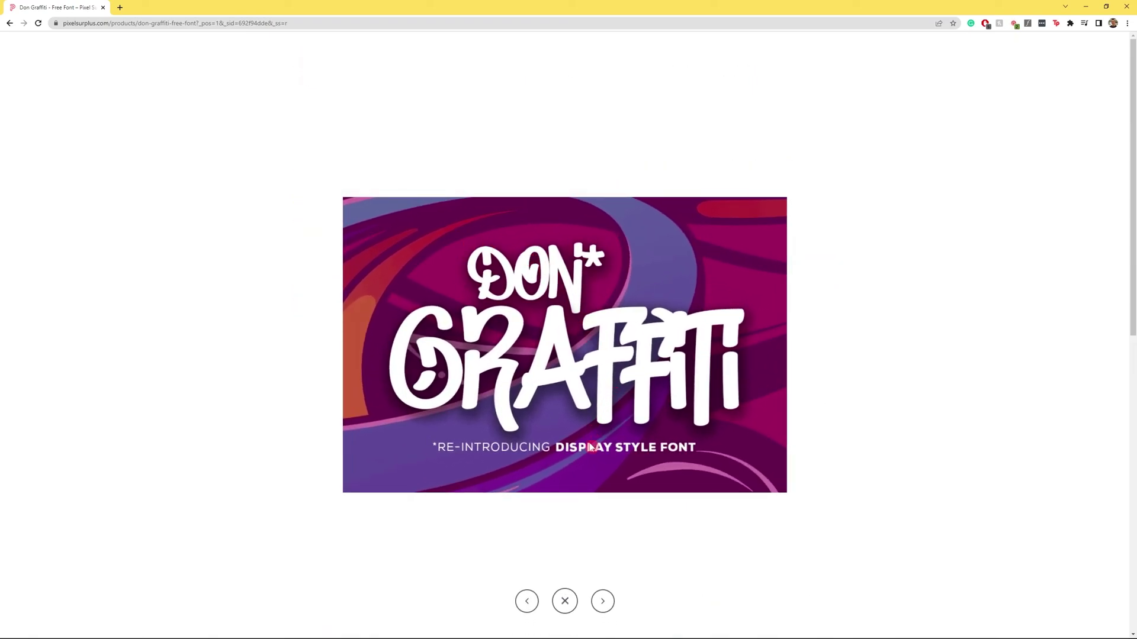
{"action": "left_click", "coordinate": [605, 602]}
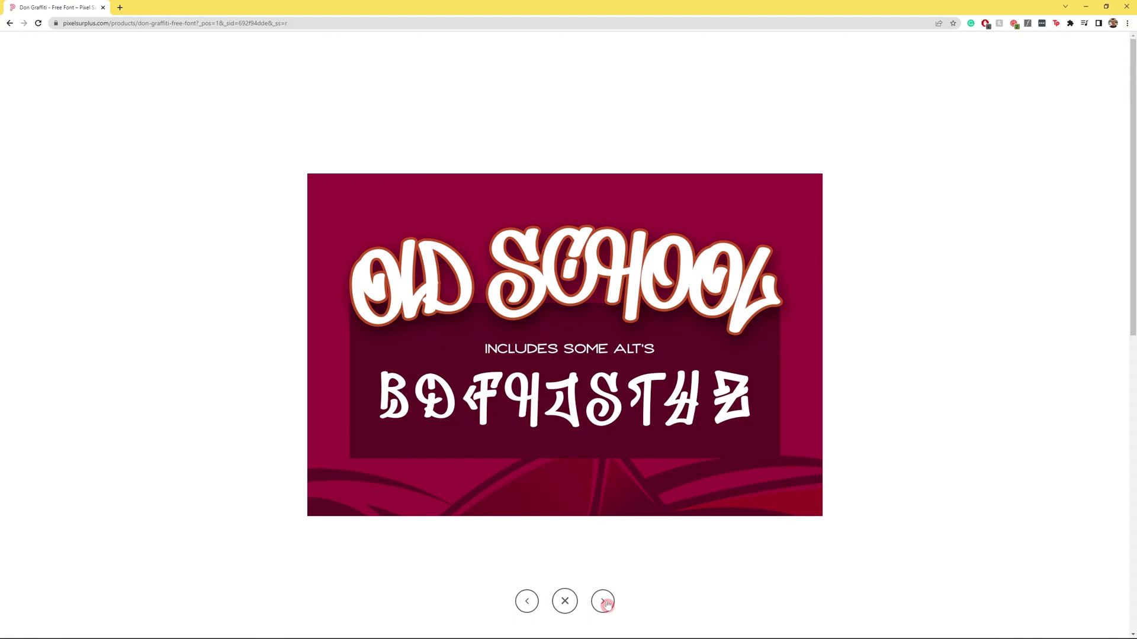
{"action": "left_click", "coordinate": [605, 602]}
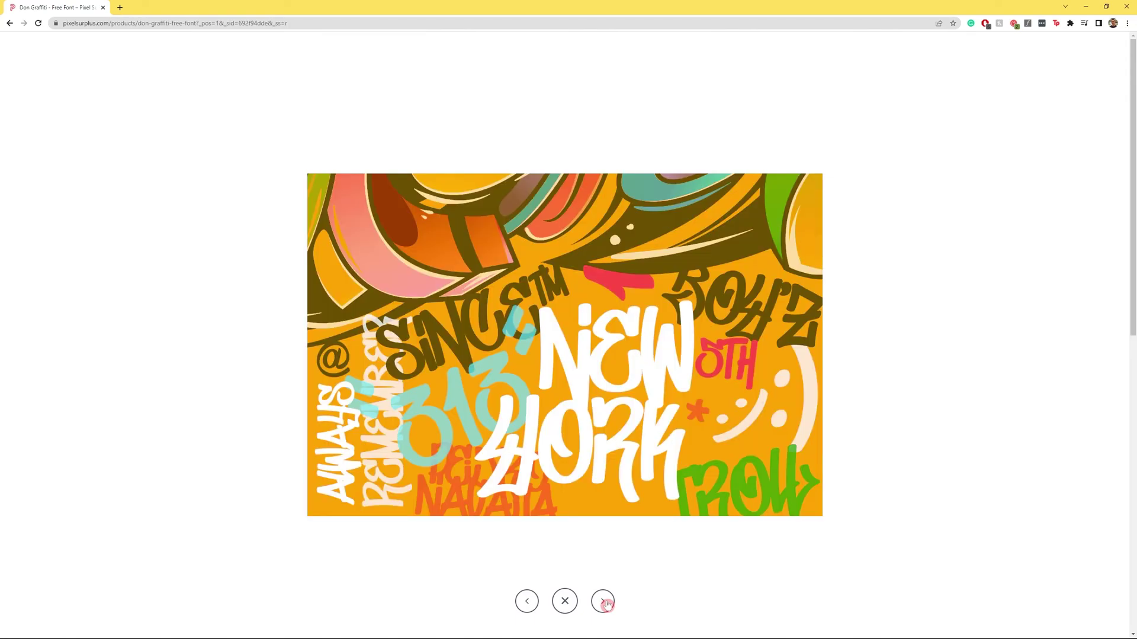
{"action": "left_click", "coordinate": [604, 603]}
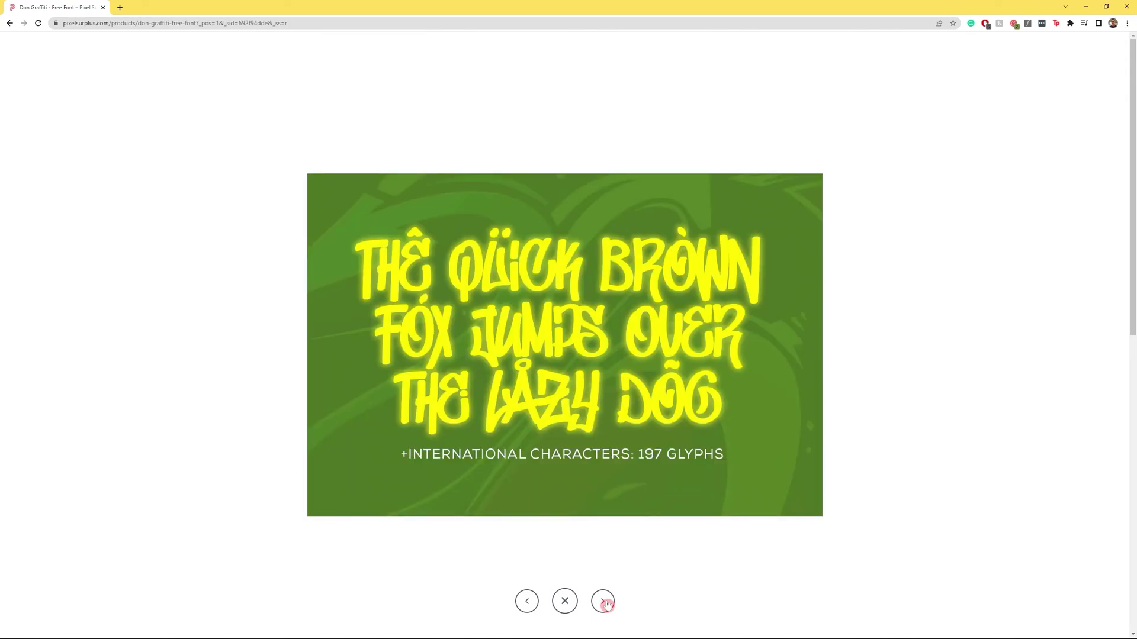
{"action": "left_click", "coordinate": [604, 602]}
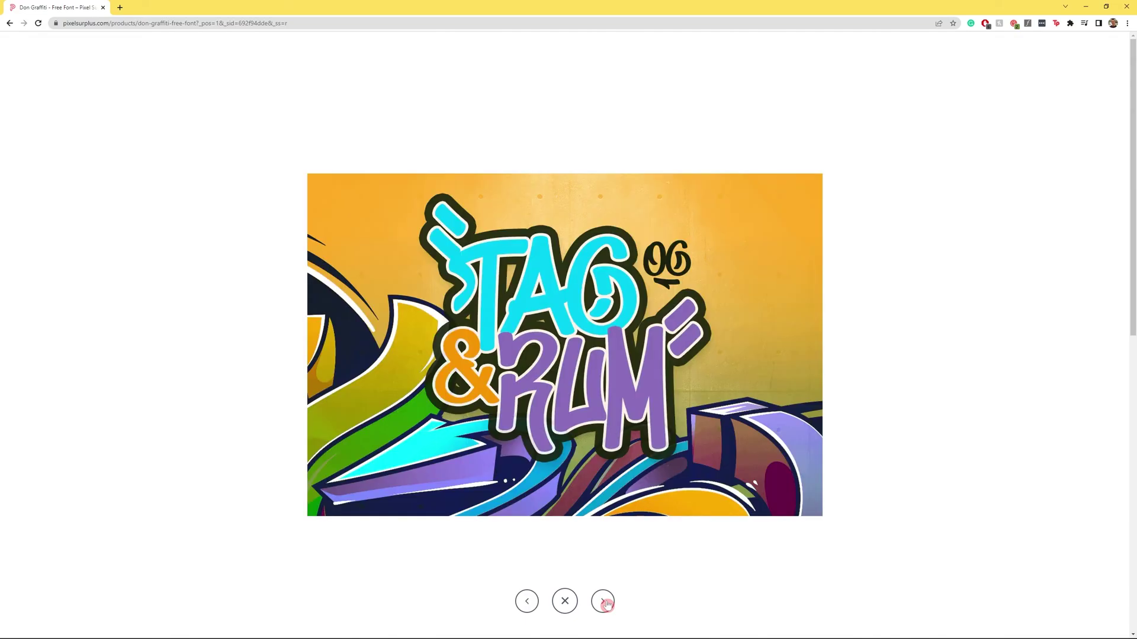
{"action": "left_click", "coordinate": [605, 603]}
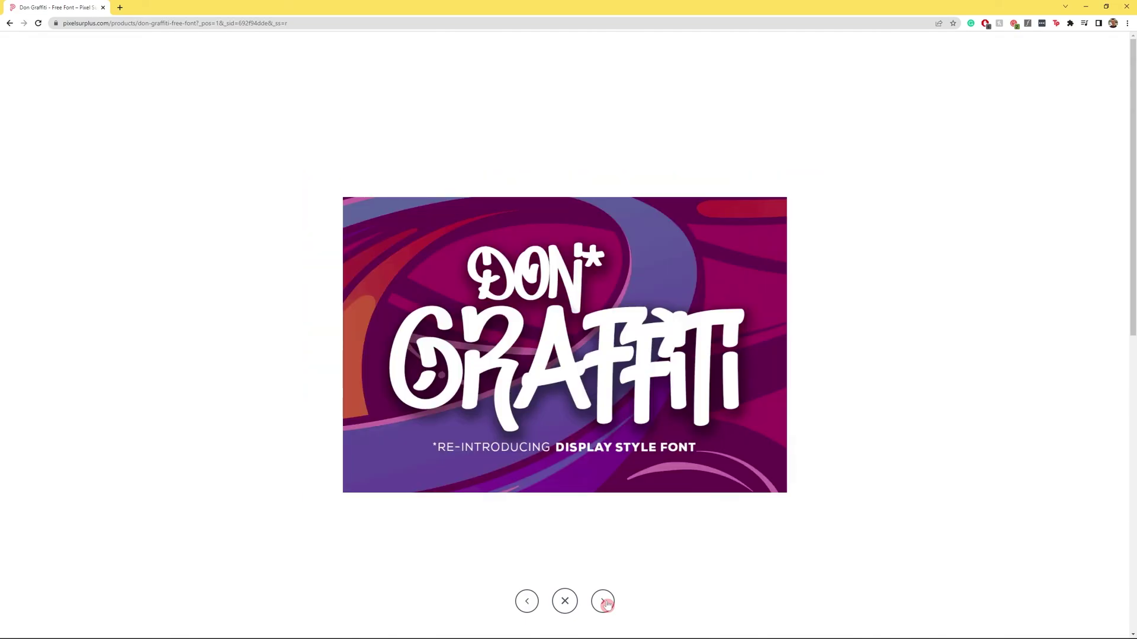
{"action": "left_click", "coordinate": [566, 601]}
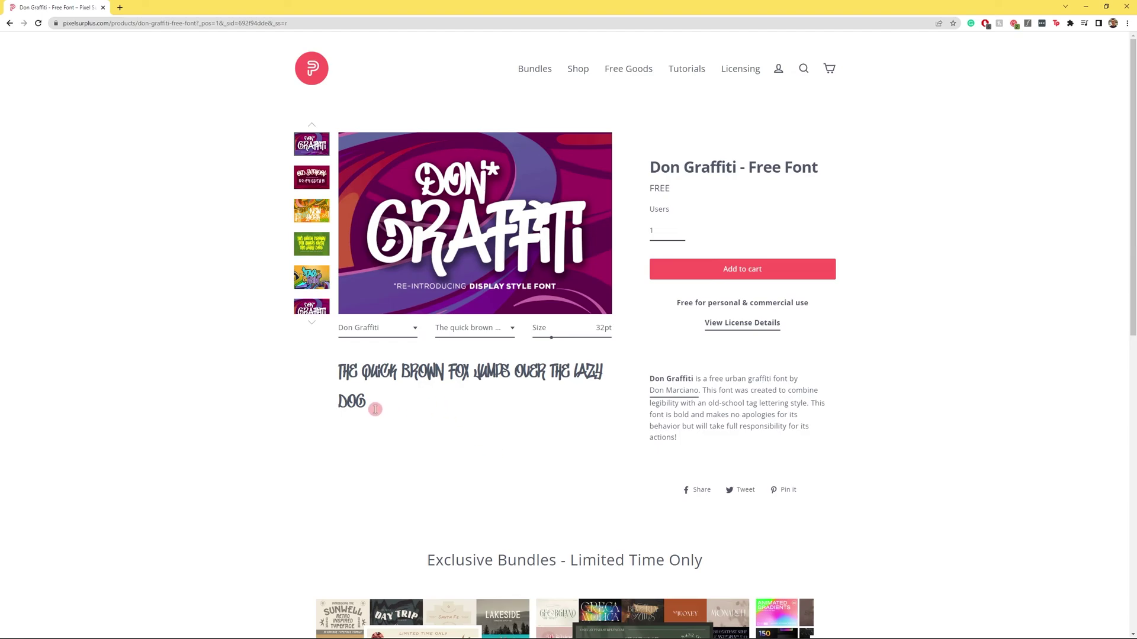
Preview the font with 'heck yeah!' and add the free Don Graffiti font to the cart.
{"action": "left_click_drag", "start_coordinate": [376, 410], "coordinate": [340, 376]}
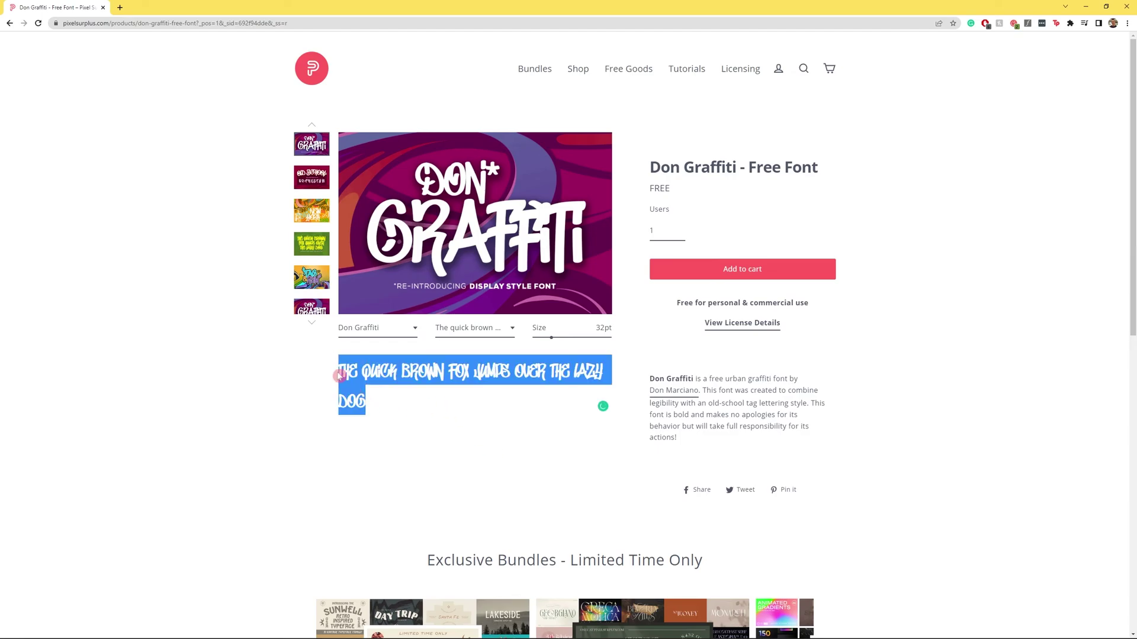
{"action": "type", "text": "heck yea"}
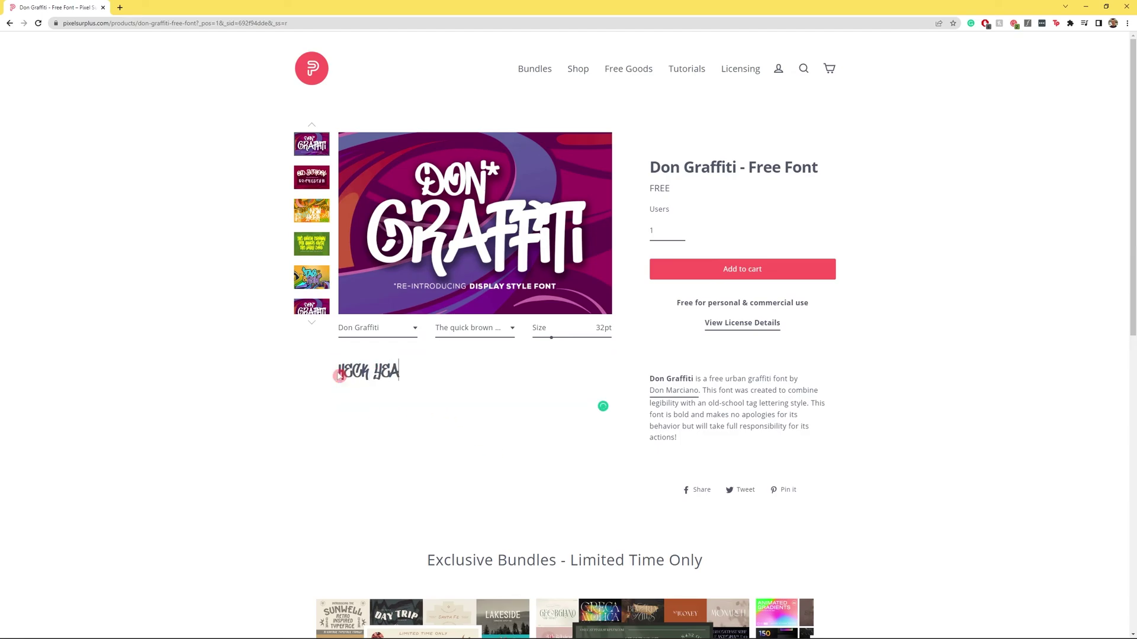
{"action": "type", "text": "h!"}
{"action": "left_click", "coordinate": [741, 278]}
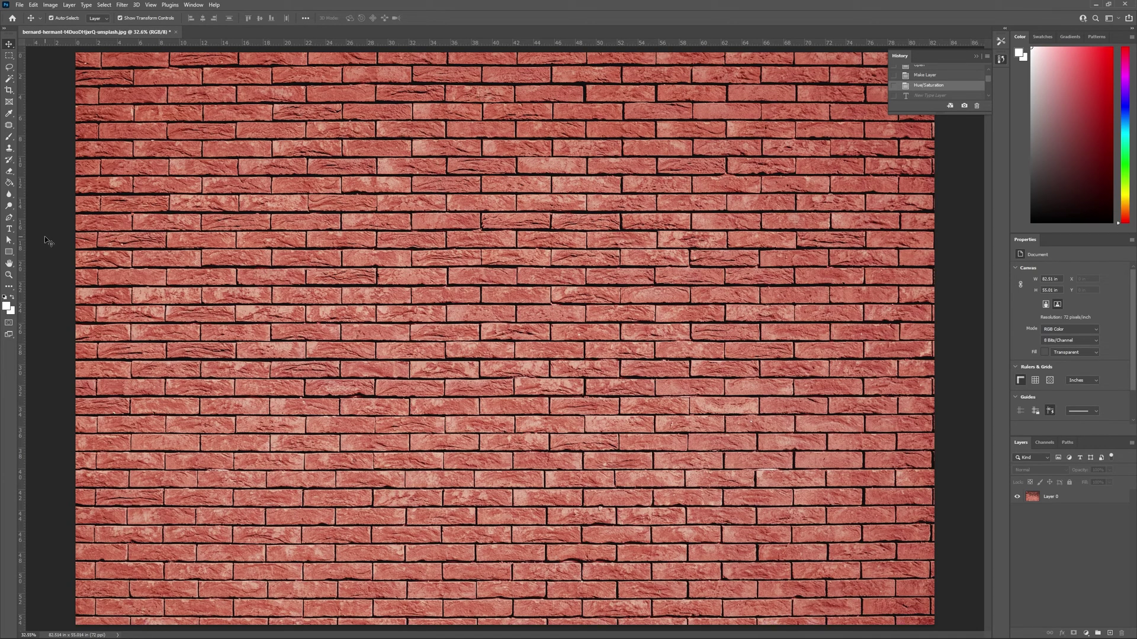
Add a horizontal type layer reading 'TEXT EFFECT' on the brick wall.
{"action": "left_click", "coordinate": [9, 230]}
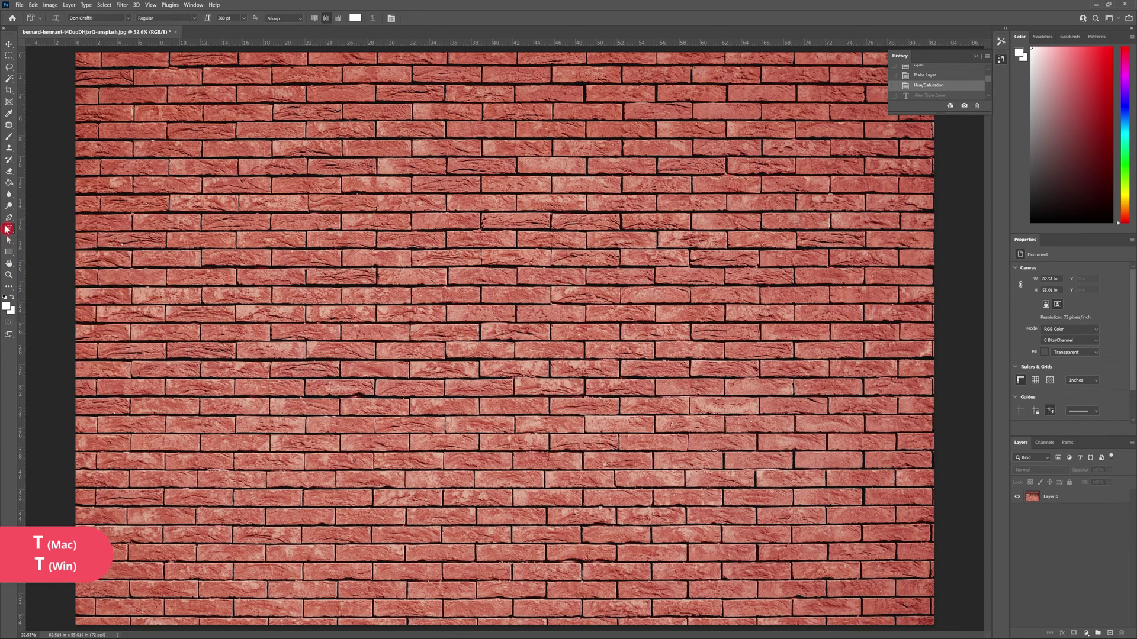
{"action": "right_click", "coordinate": [8, 231]}
{"action": "left_click", "coordinate": [53, 229]}
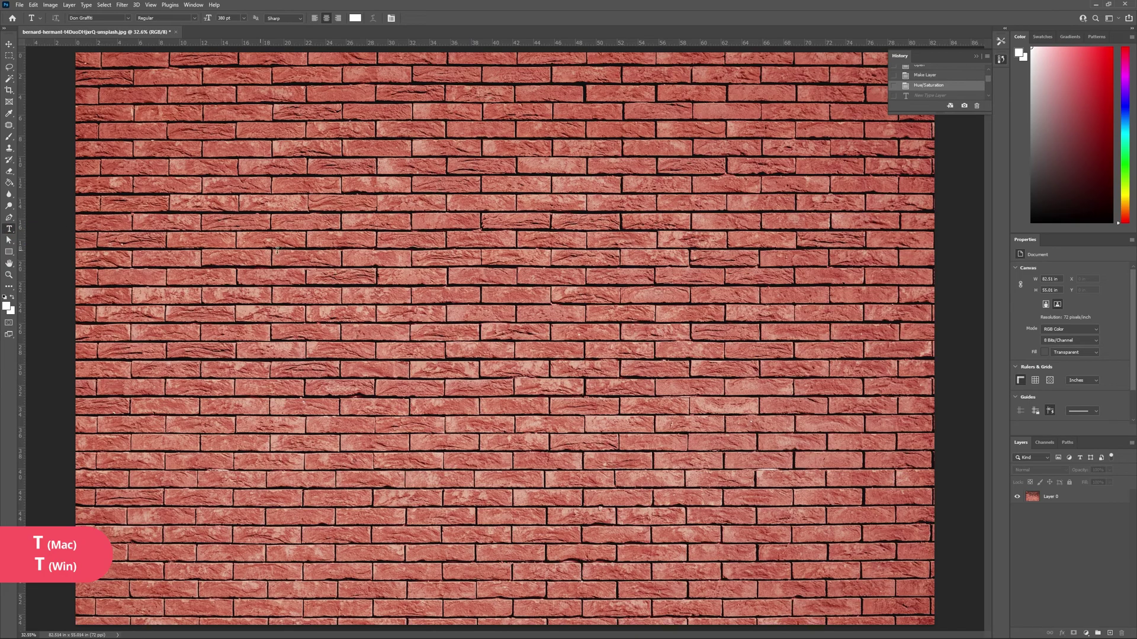
{"action": "left_click", "coordinate": [460, 277]}
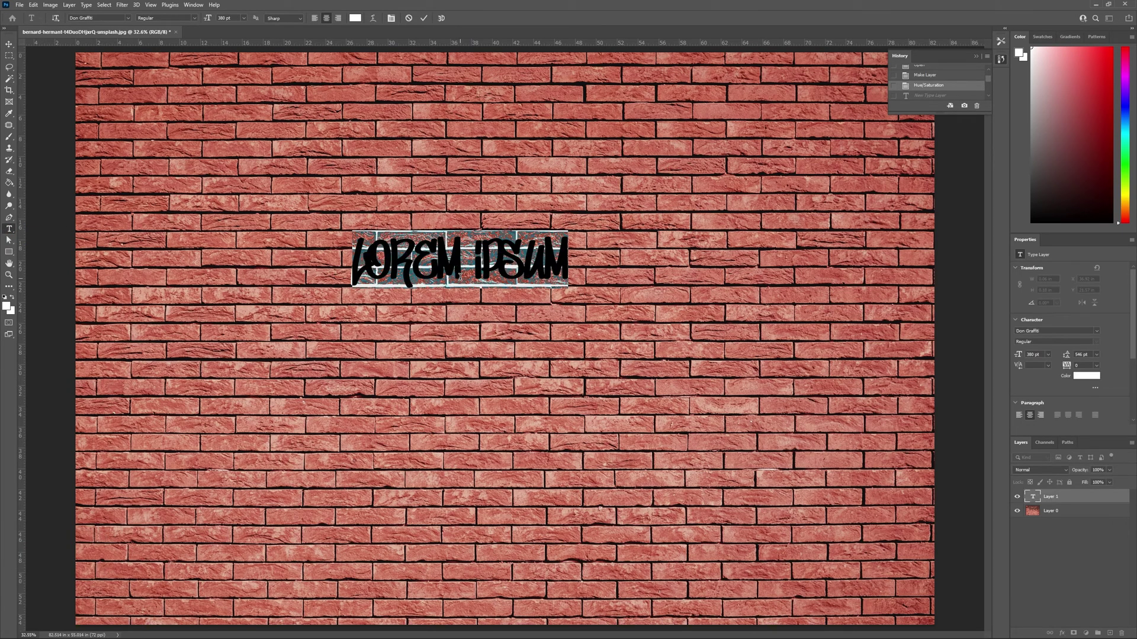
{"action": "type", "text": "TEXT EF"}
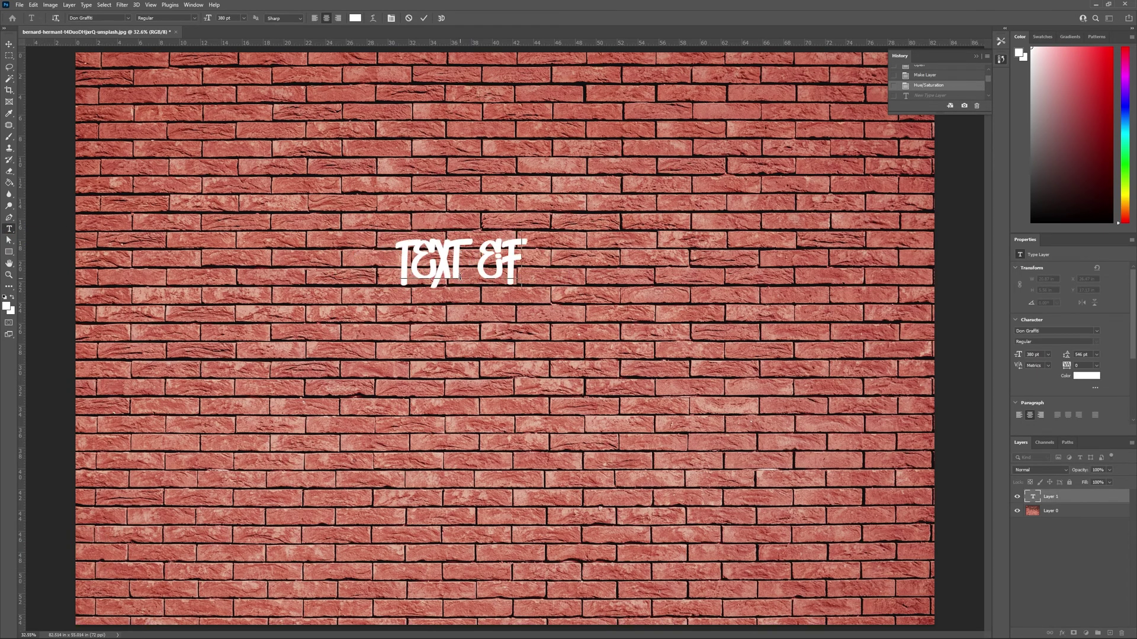
{"action": "type", "text": "FECT"}
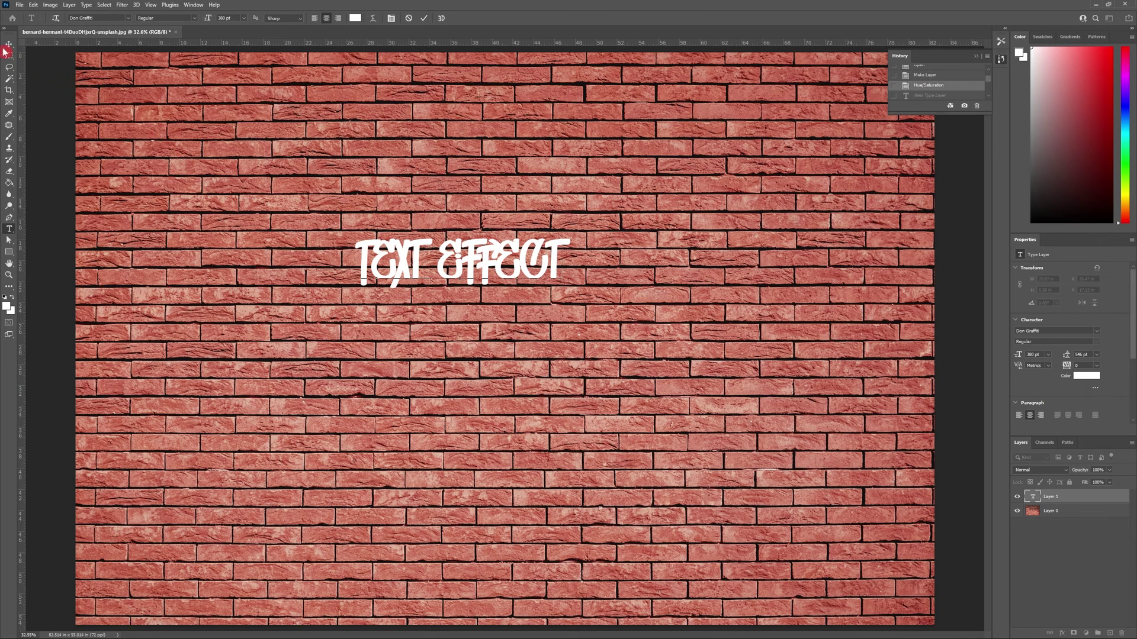
{"action": "left_click", "coordinate": [9, 45]}
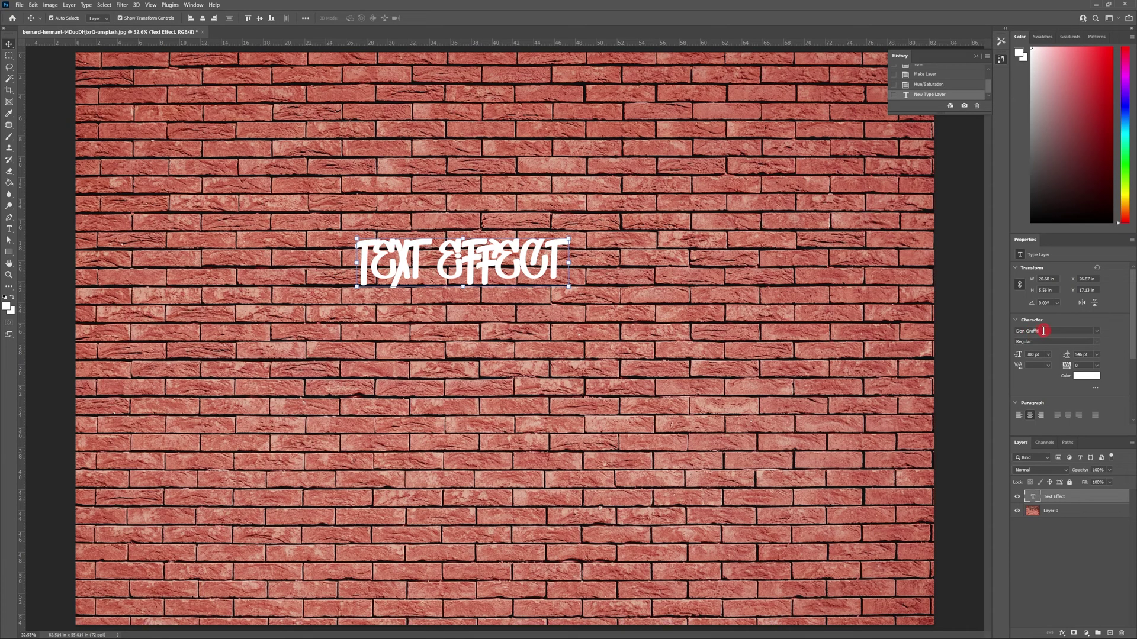
Set the text font to Don Graffiti and its colour to white (#ffffff).
{"action": "left_click", "coordinate": [1097, 331]}
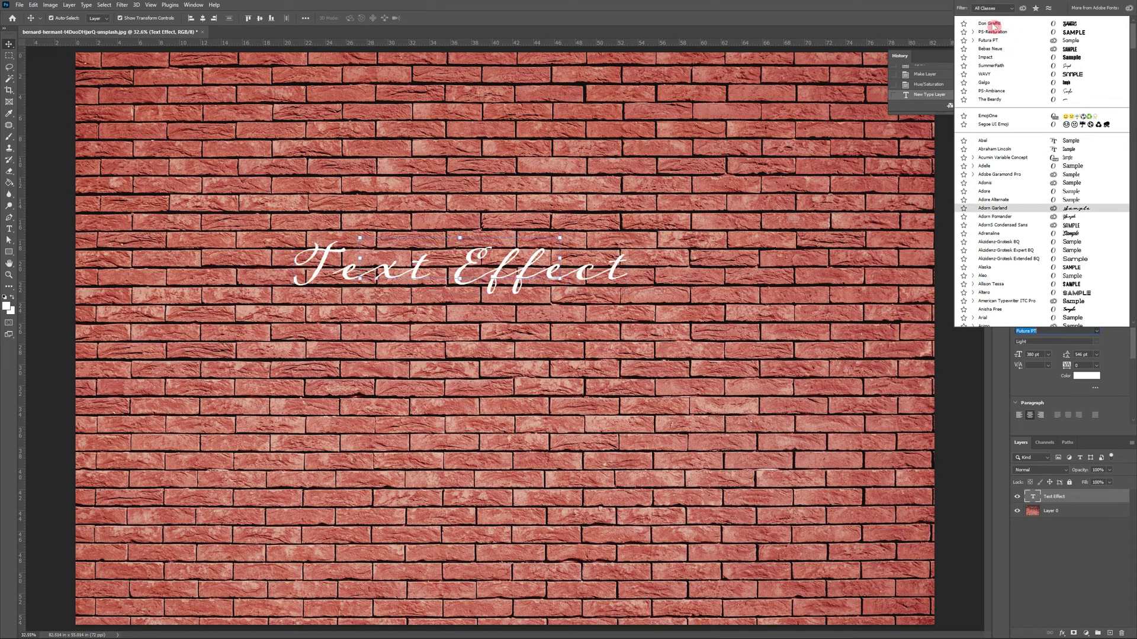
{"action": "left_click", "coordinate": [993, 25]}
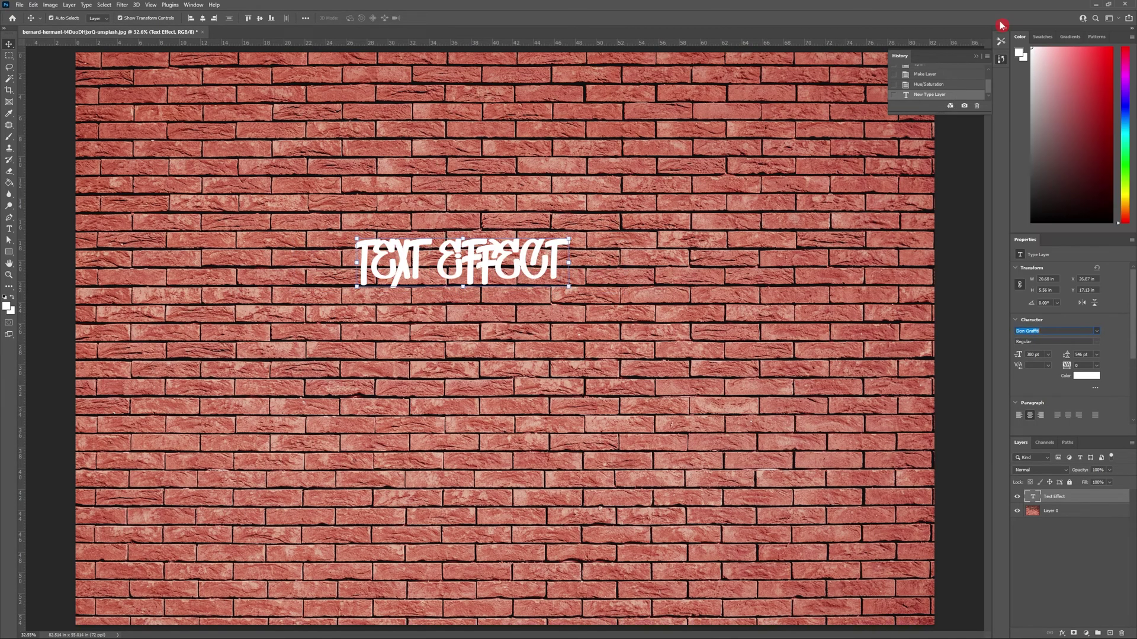
{"action": "left_click", "coordinate": [1087, 376]}
{"action": "left_click", "coordinate": [653, 339]}
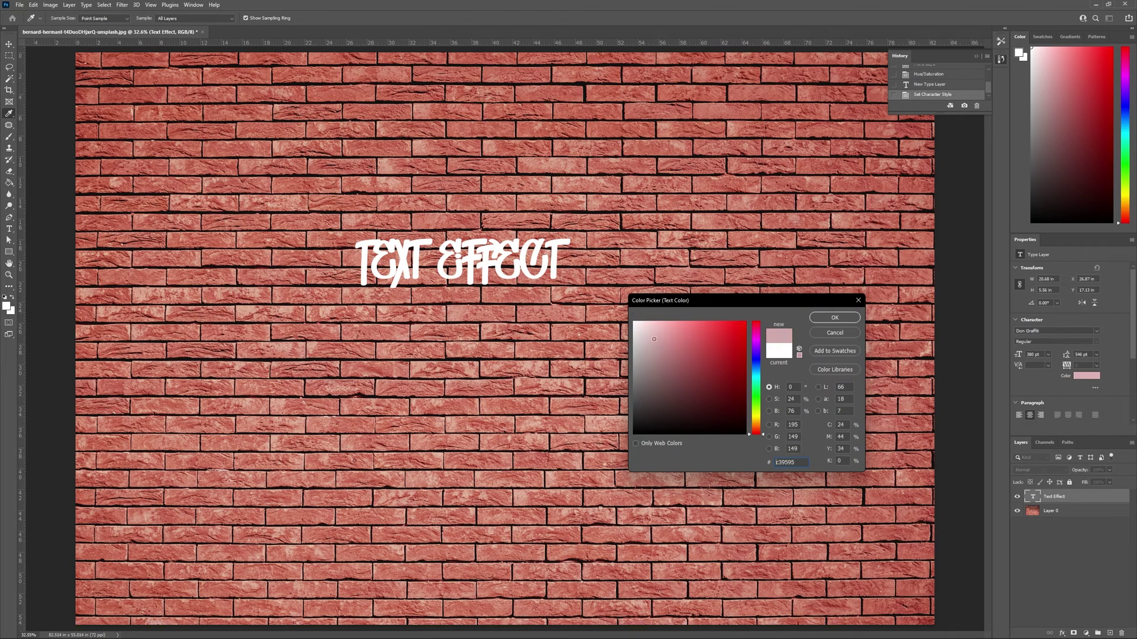
{"action": "left_click", "coordinate": [633, 322]}
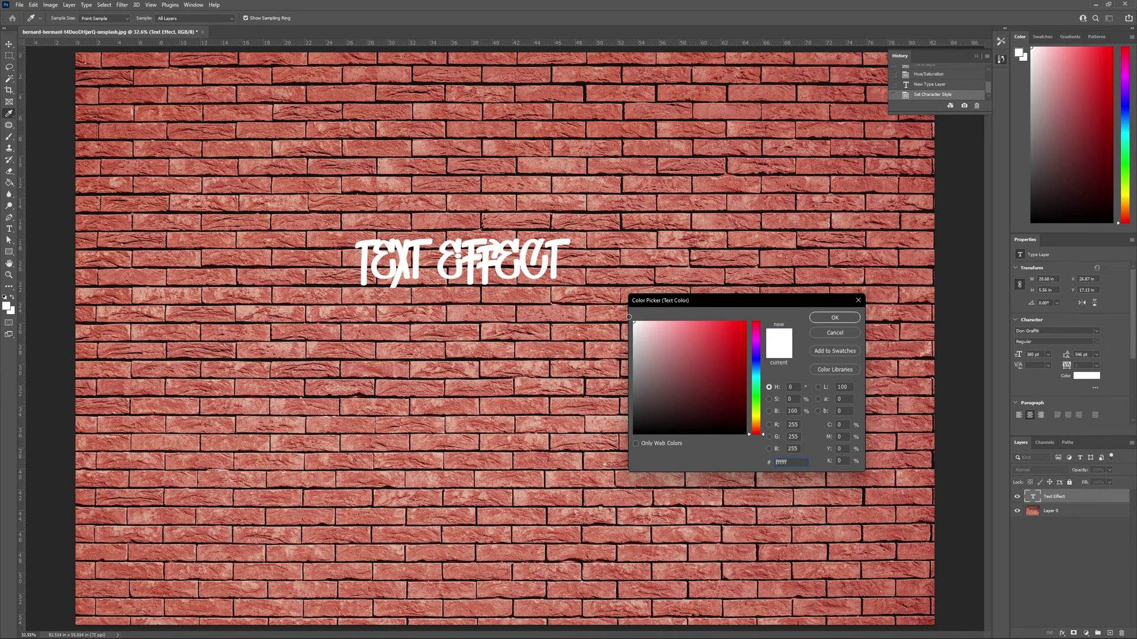
{"action": "left_click", "coordinate": [834, 318]}
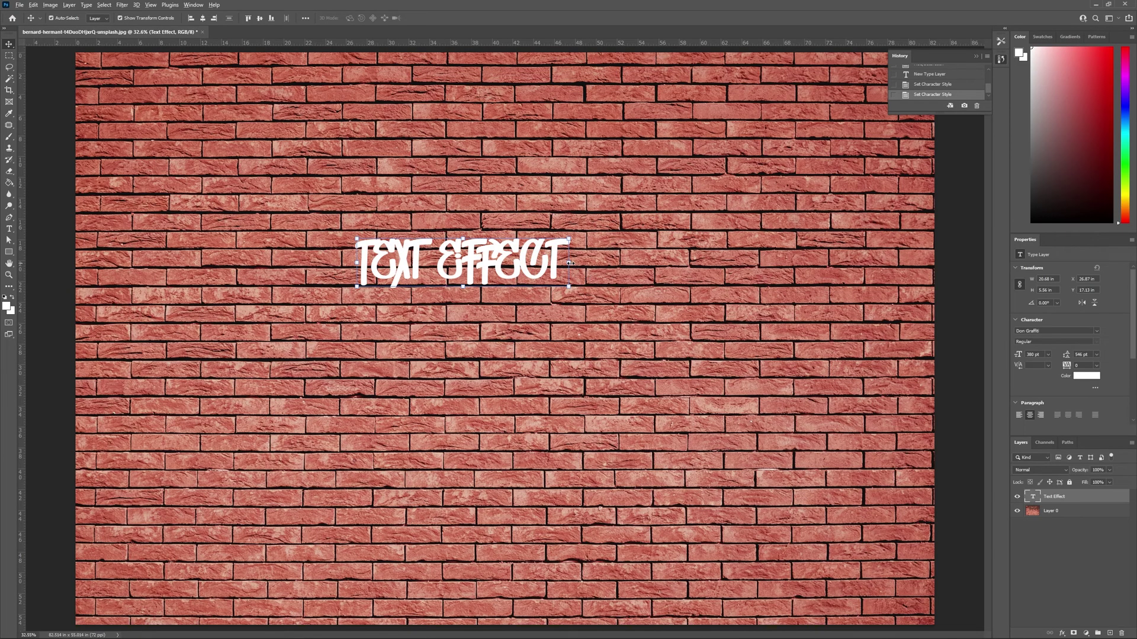
Scale up the TEXT EFFECT lettering and centre it horizontally and vertically on the canvas.
{"action": "left_click_drag", "start_coordinate": [570, 263], "coordinate": [813, 262]}
{"action": "left_click", "coordinate": [440, 18]}
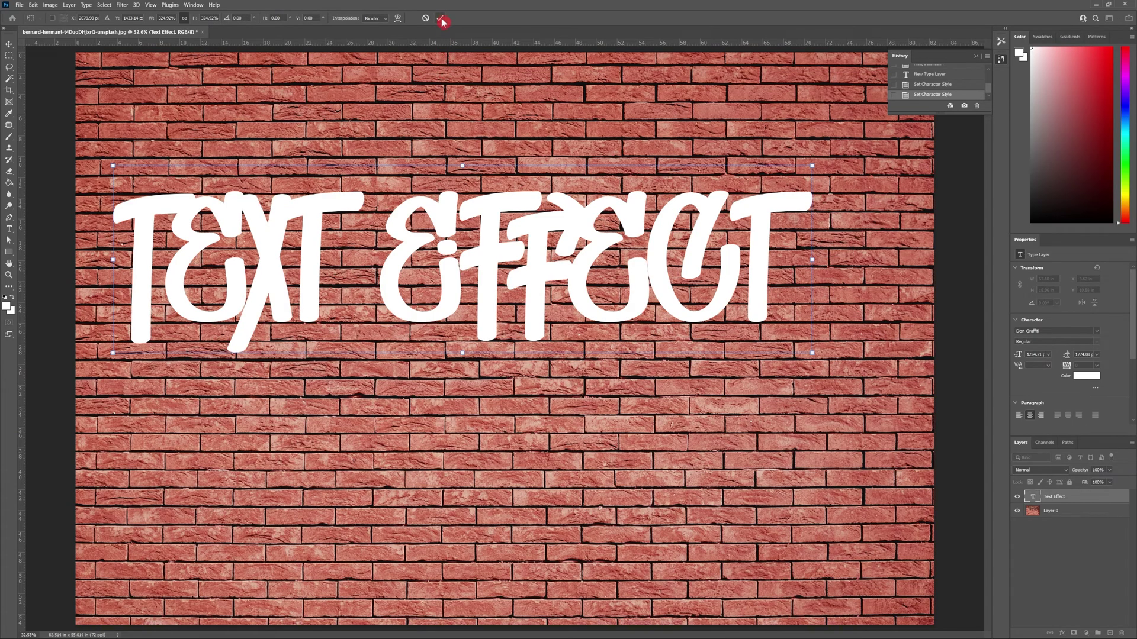
{"action": "left_click", "coordinate": [306, 18]}
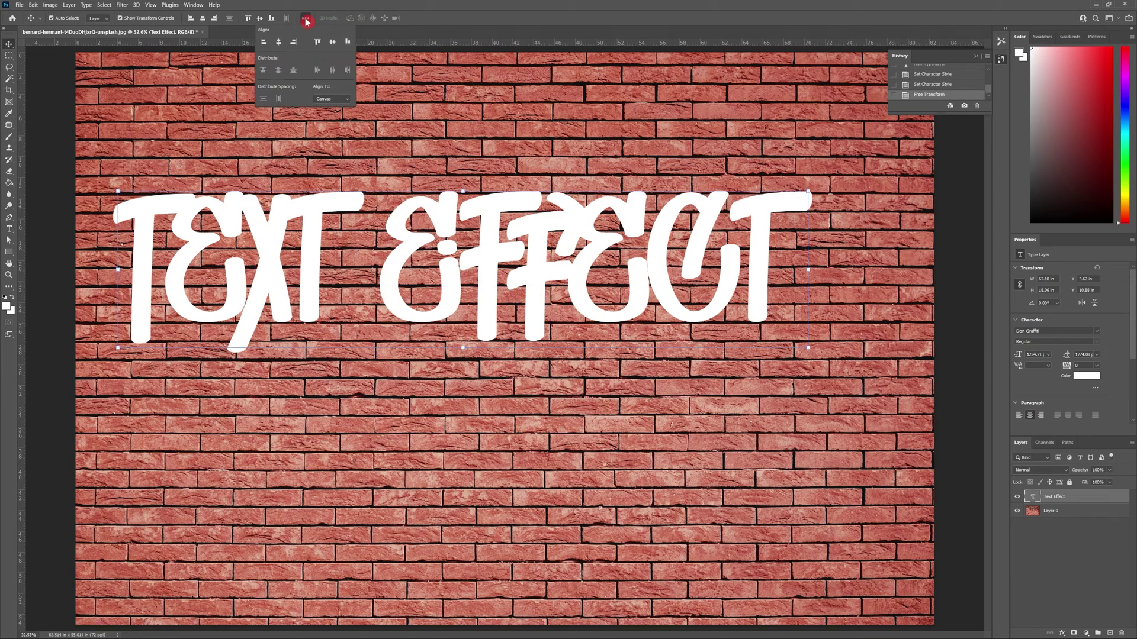
{"action": "left_click", "coordinate": [334, 99]}
{"action": "left_click", "coordinate": [331, 108]}
{"action": "left_click", "coordinate": [333, 42]}
{"action": "left_click", "coordinate": [335, 42]}
{"action": "left_click", "coordinate": [893, 434]}
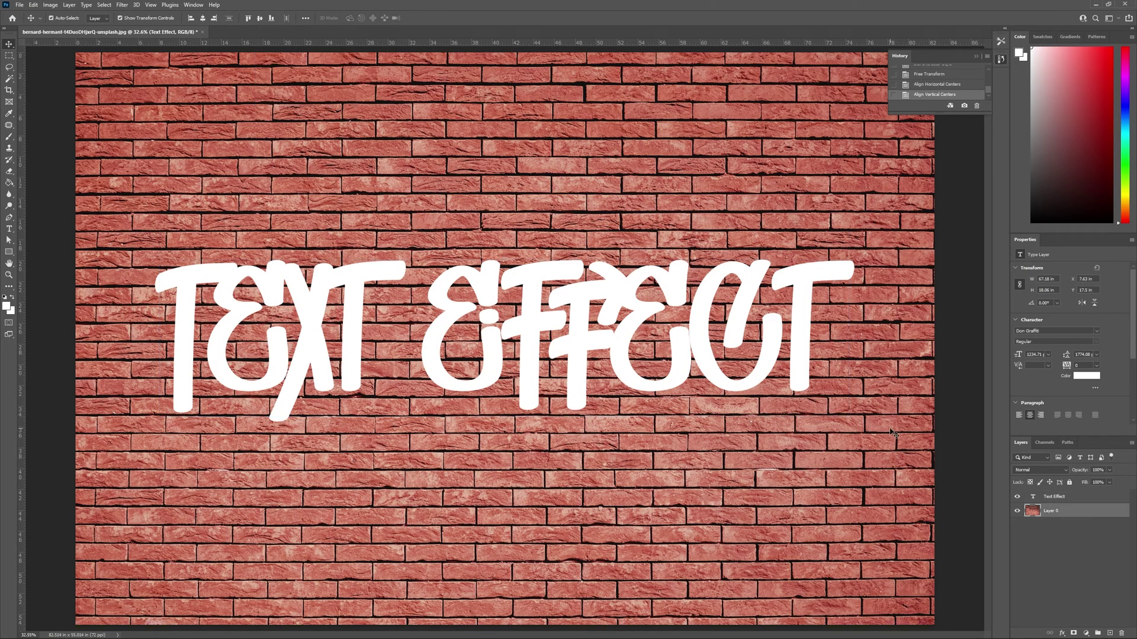
Convert the Text Effect layer into a smart object.
{"action": "left_click", "coordinate": [956, 421]}
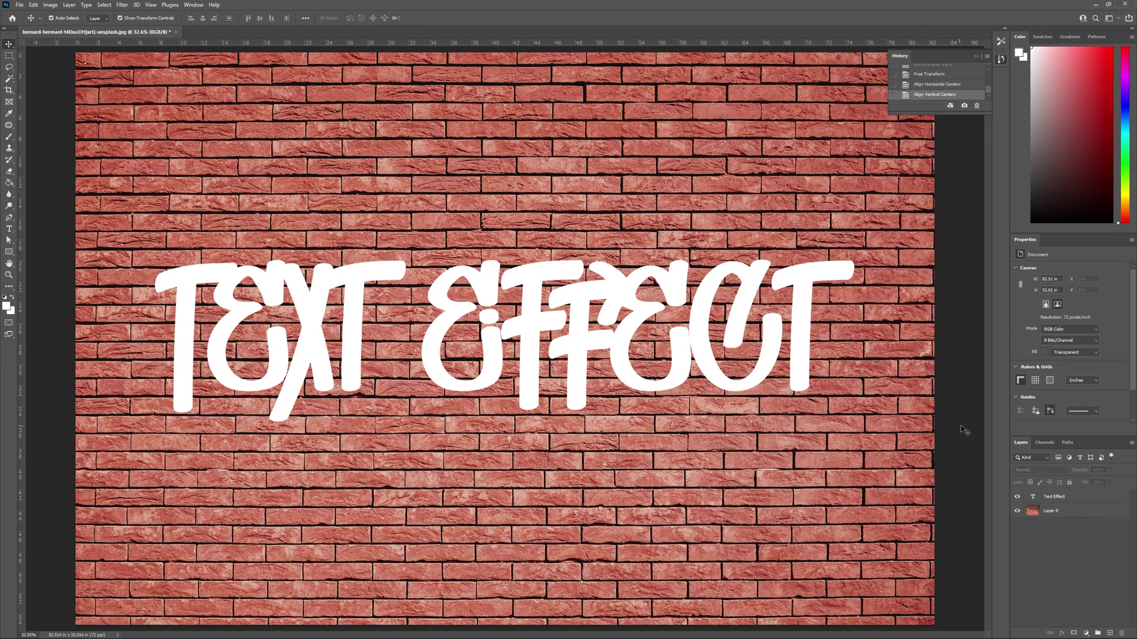
{"action": "left_click", "coordinate": [1070, 499]}
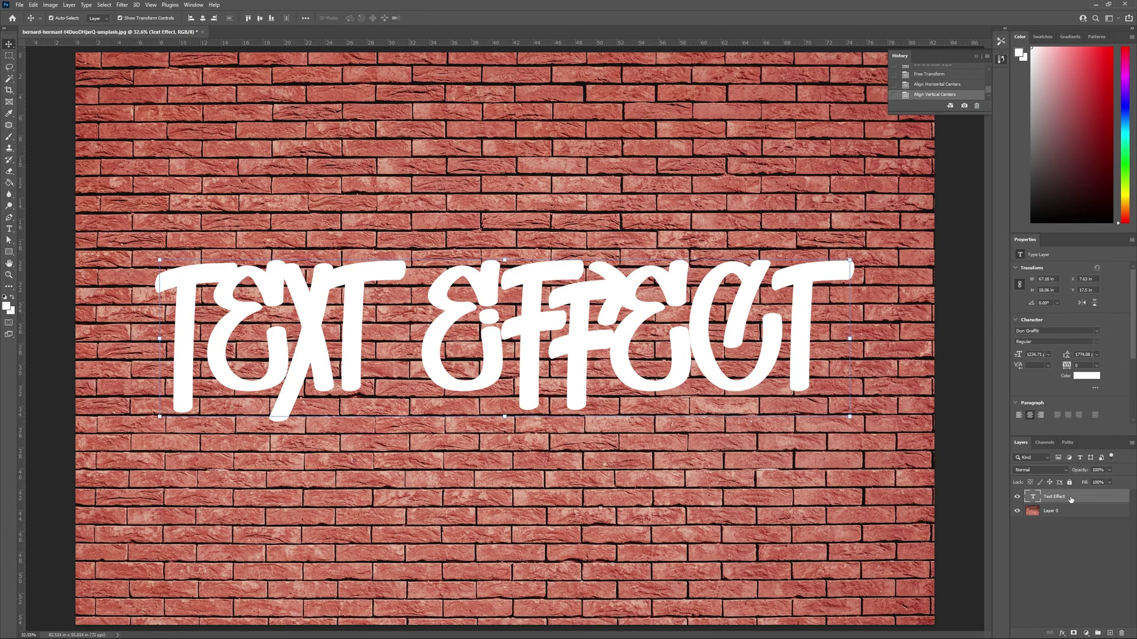
{"action": "right_click", "coordinate": [1070, 499]}
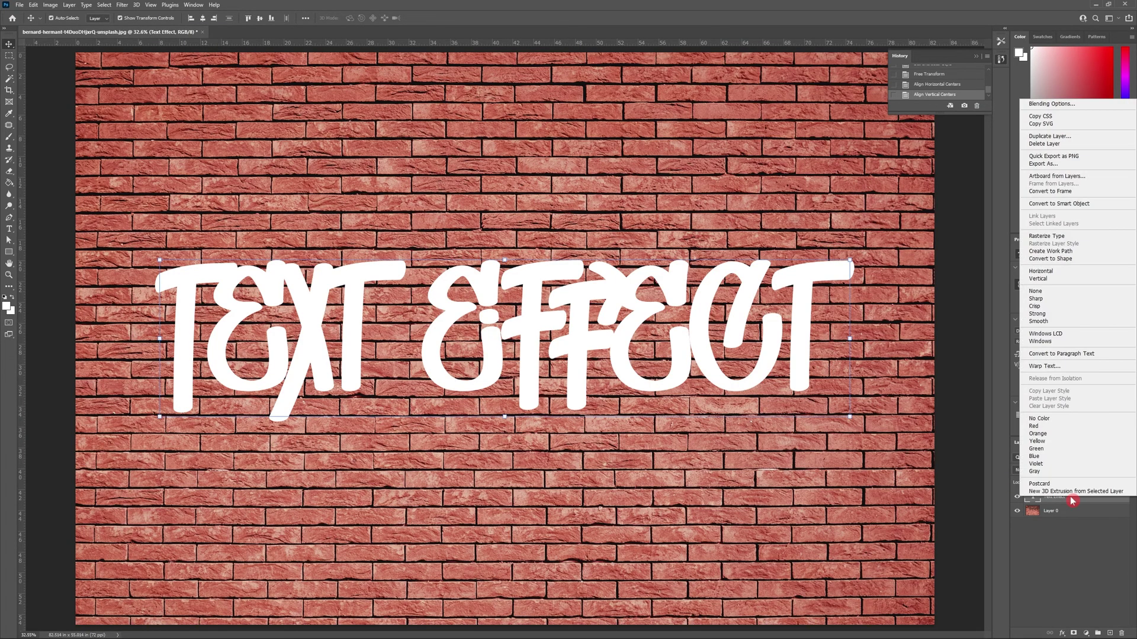
{"action": "left_click", "coordinate": [1071, 203]}
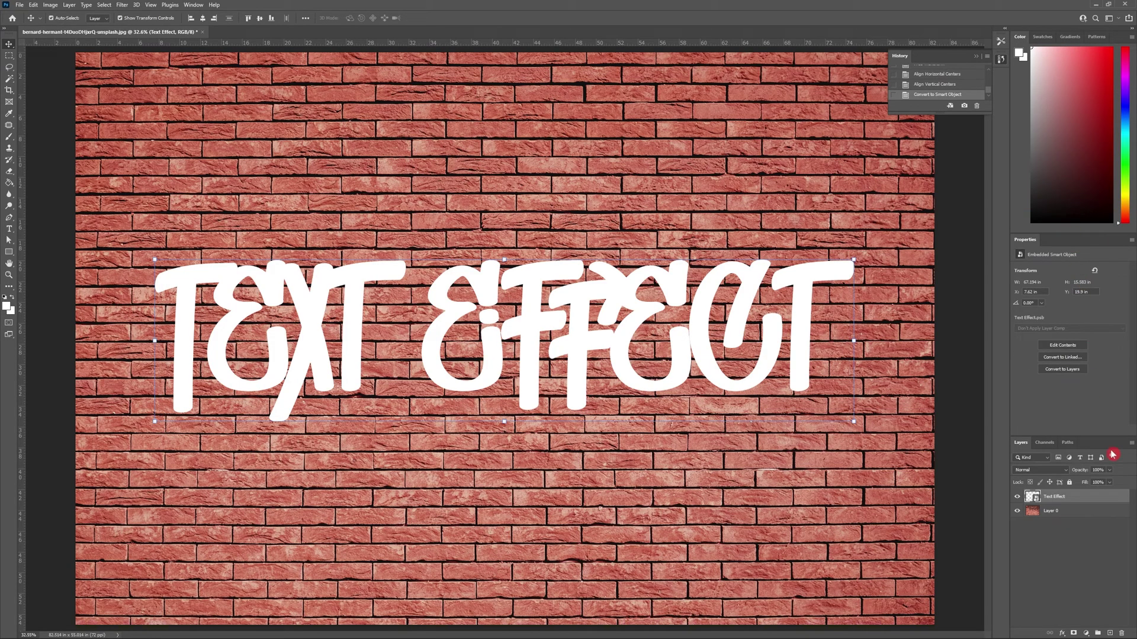
{"action": "left_click", "coordinate": [1093, 557]}
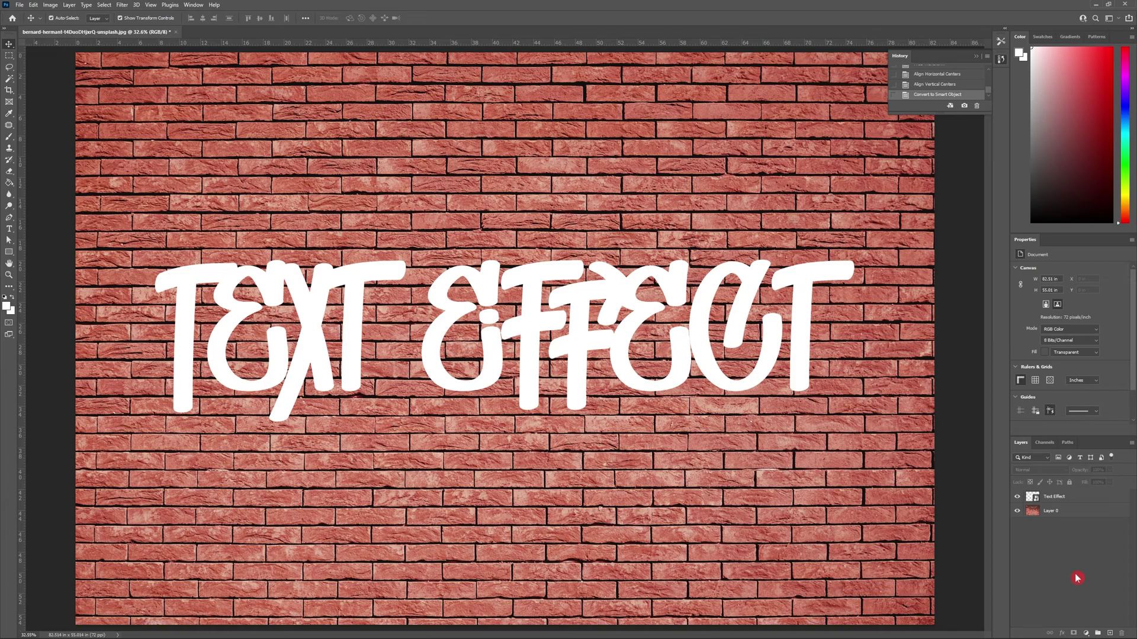
Duplicate the brick wall Layer 0 into a new document named 'Displacement Layer'.
{"action": "left_click", "coordinate": [1001, 59]}
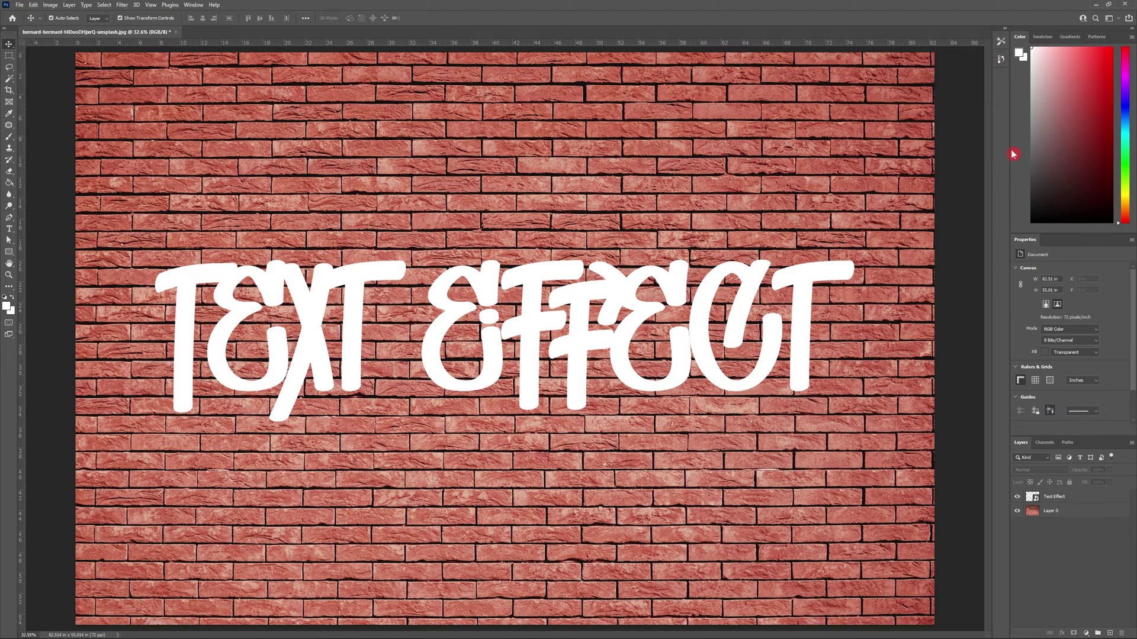
{"action": "left_click", "coordinate": [1054, 513]}
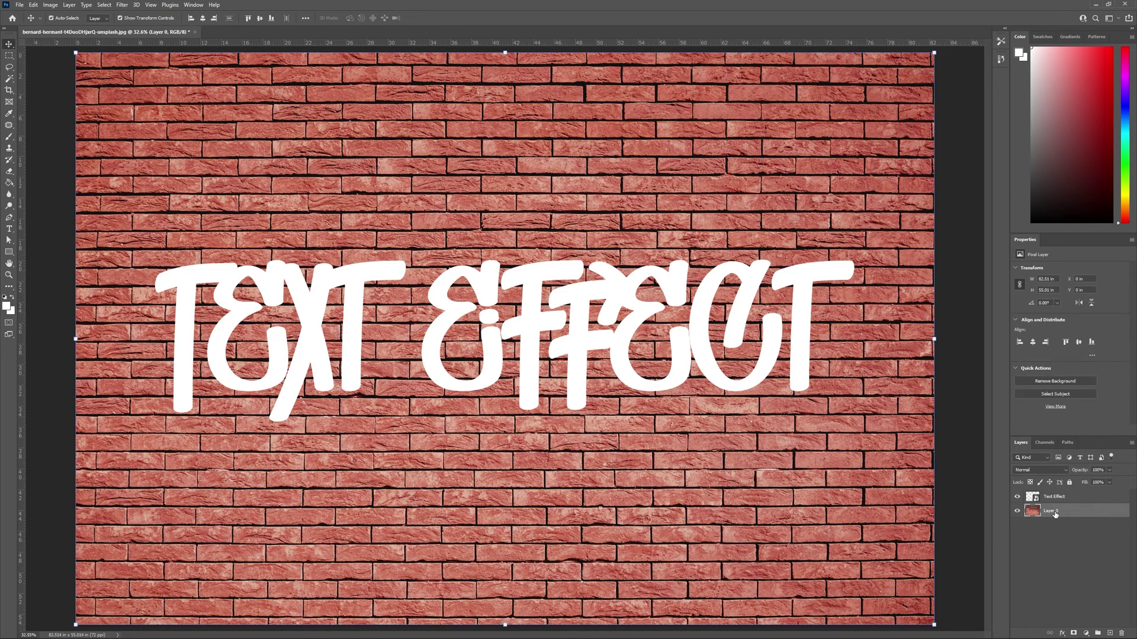
{"action": "right_click", "coordinate": [1055, 514]}
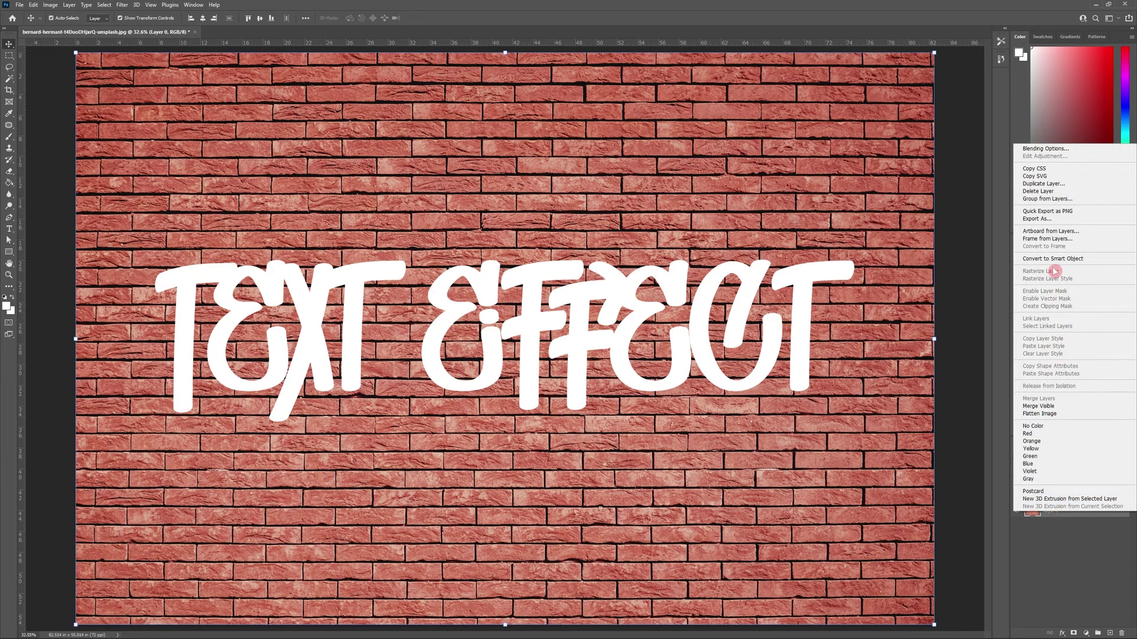
{"action": "left_click", "coordinate": [1043, 184]}
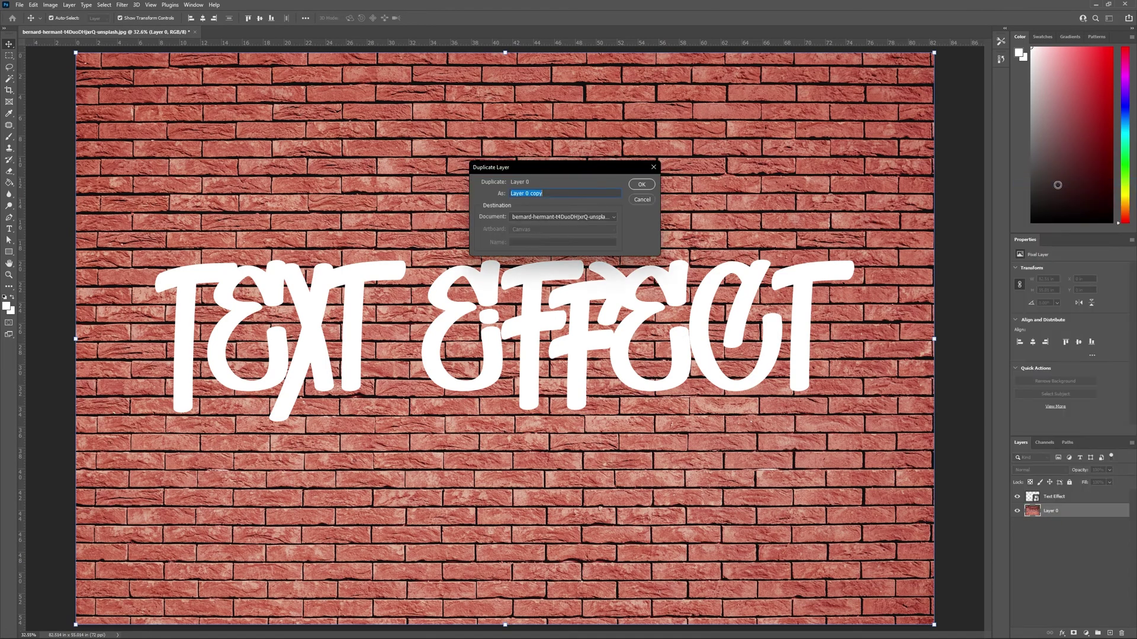
{"action": "left_click", "coordinate": [587, 219]}
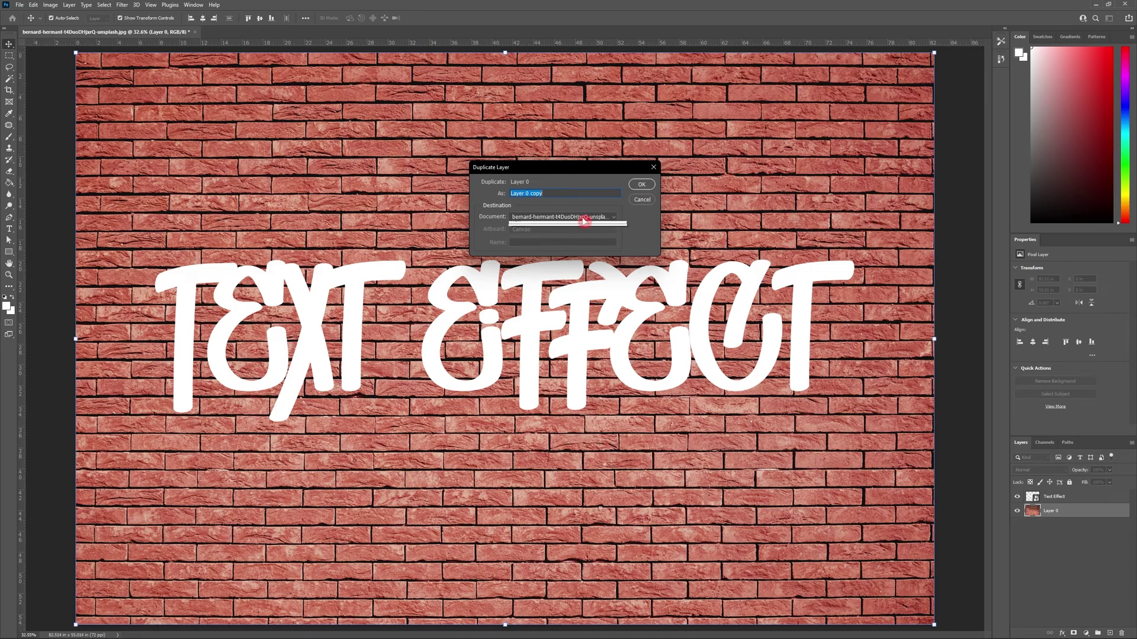
{"action": "left_click", "coordinate": [579, 239]}
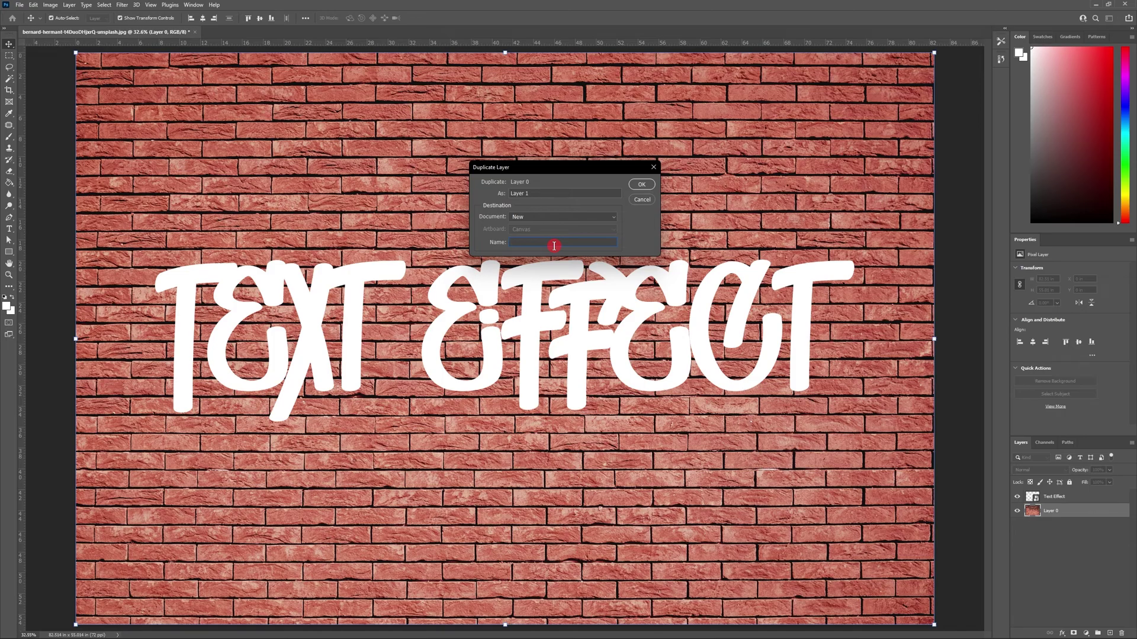
{"action": "type", "text": "Displacement Layer"}
{"action": "key", "text": "Return"}
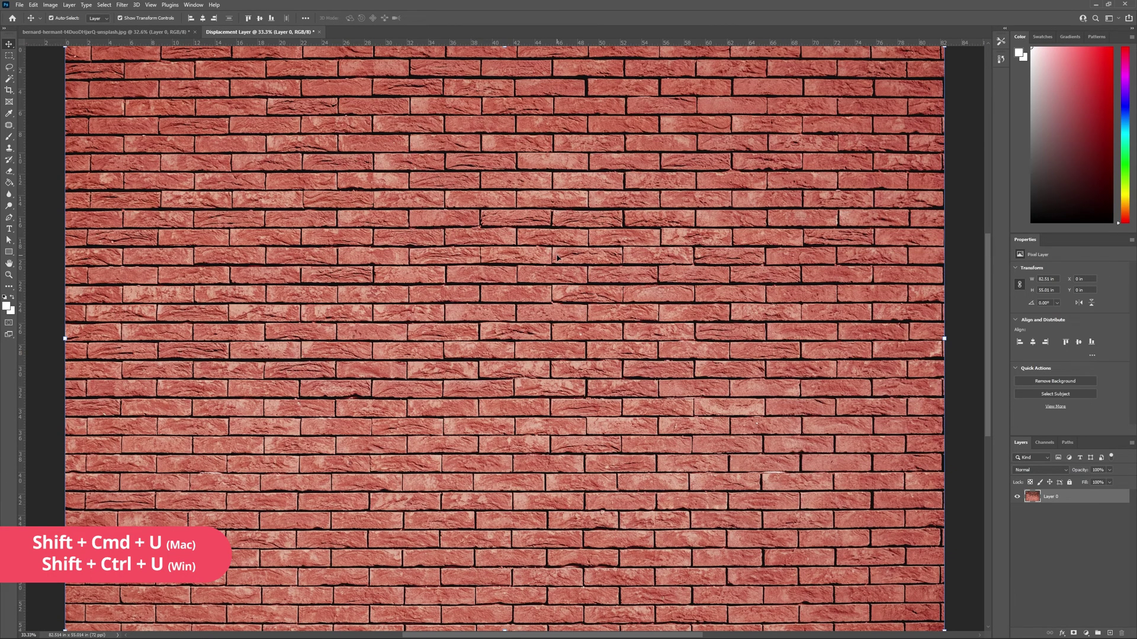
Desaturate the Displacement Layer bricks to grey and apply a Gaussian Blur.
{"action": "key", "text": "ctrl+shift+u"}
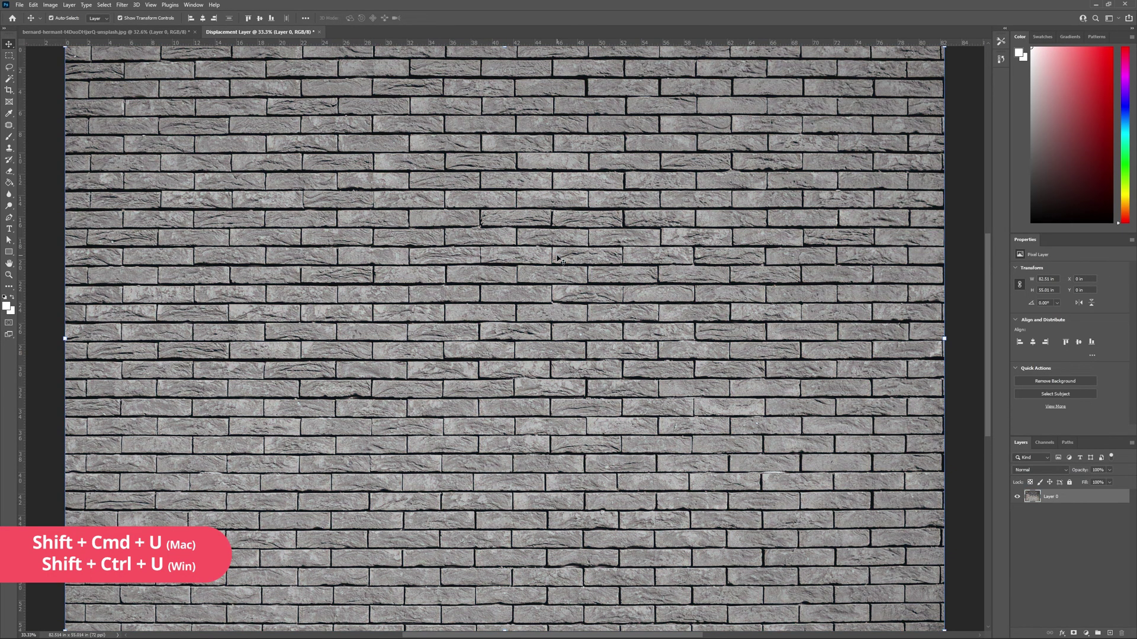
{"action": "left_click", "coordinate": [960, 349], "text": "ctrl"}
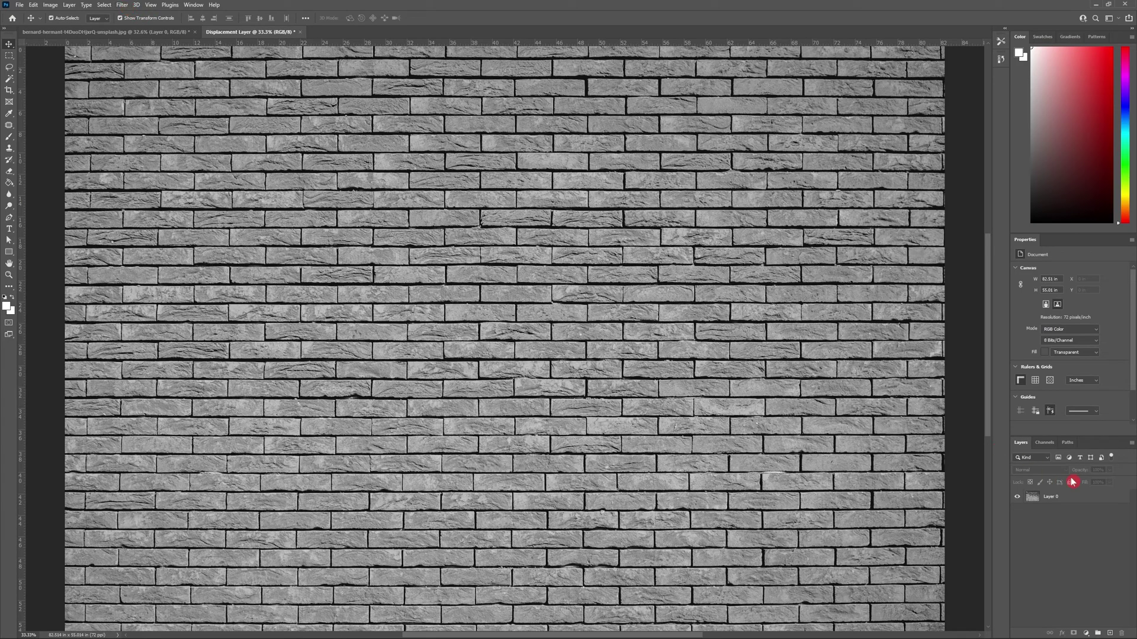
{"action": "left_click", "coordinate": [1045, 499]}
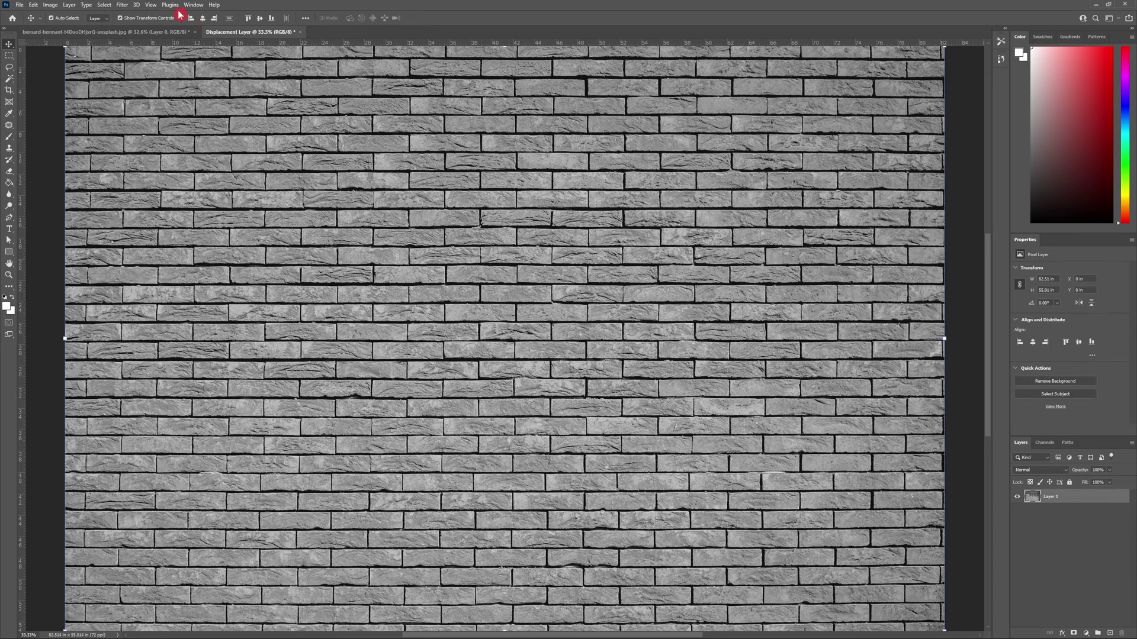
{"action": "left_click", "coordinate": [121, 6]}
{"action": "mouse_move", "coordinate": [159, 119]}
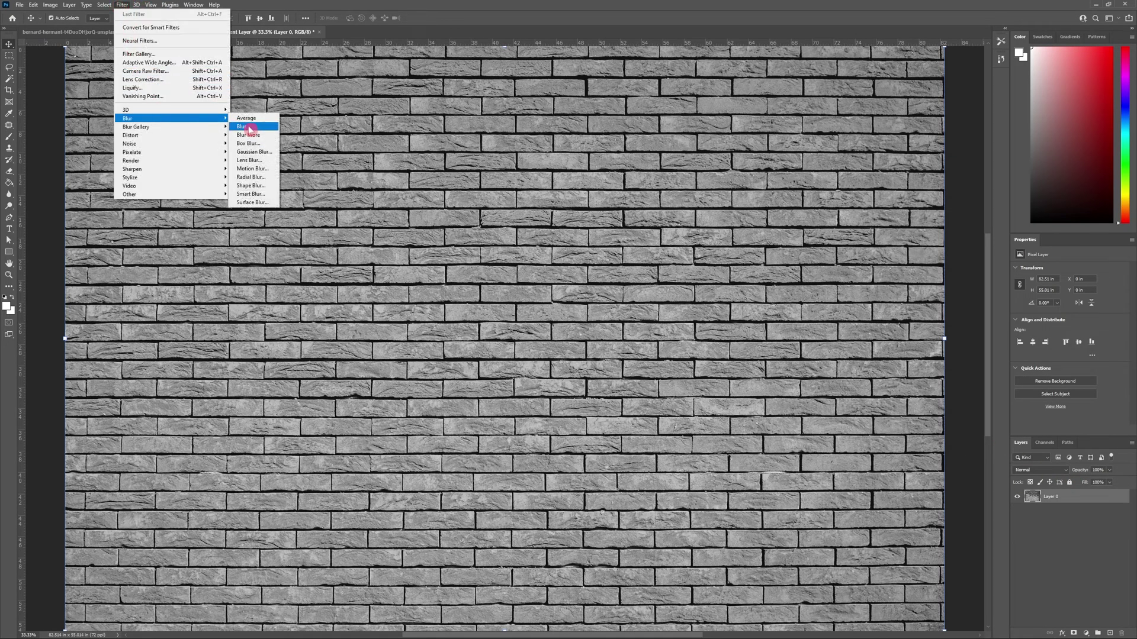
{"action": "left_click", "coordinate": [269, 153]}
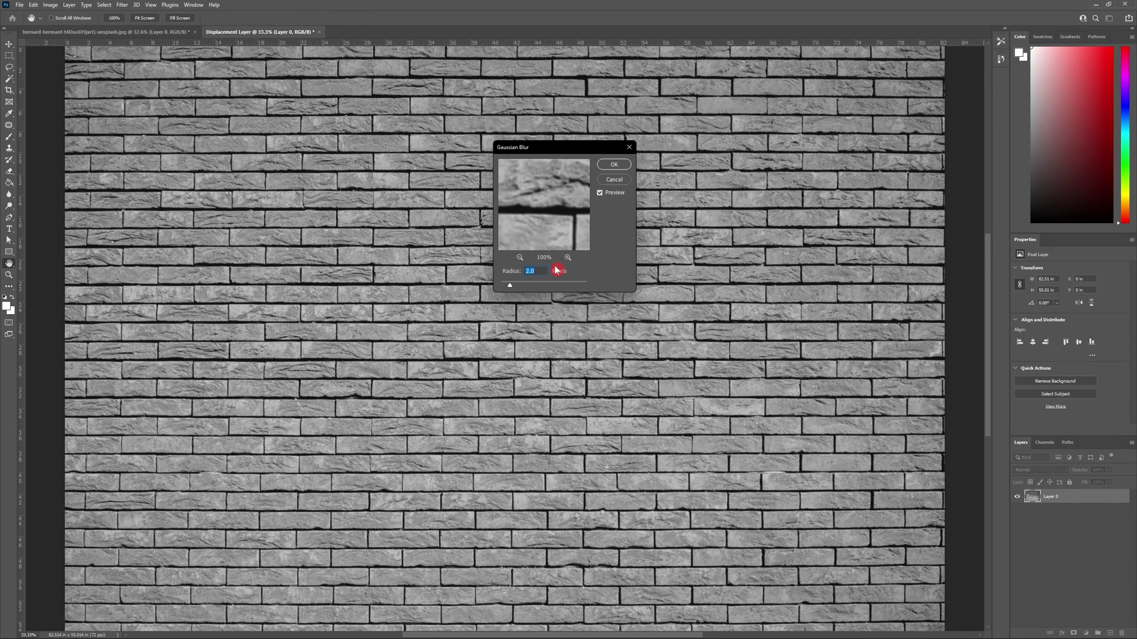
{"action": "left_click", "coordinate": [614, 166]}
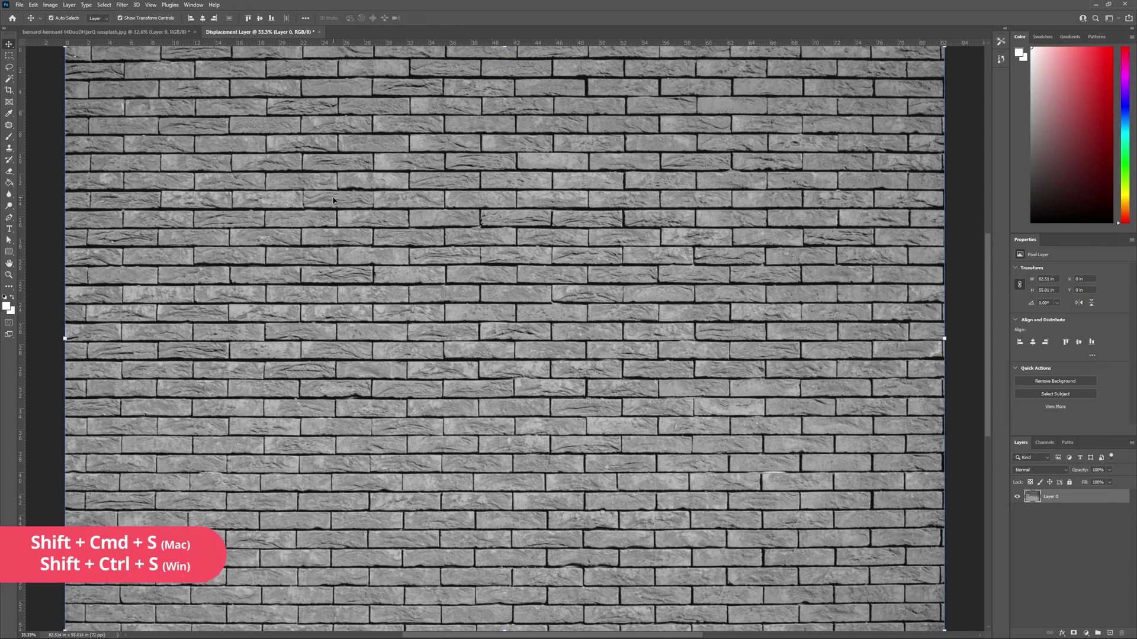
Save the document as Displacement Layer.psd and close it.
{"action": "key", "text": "ctrl+shift+s"}
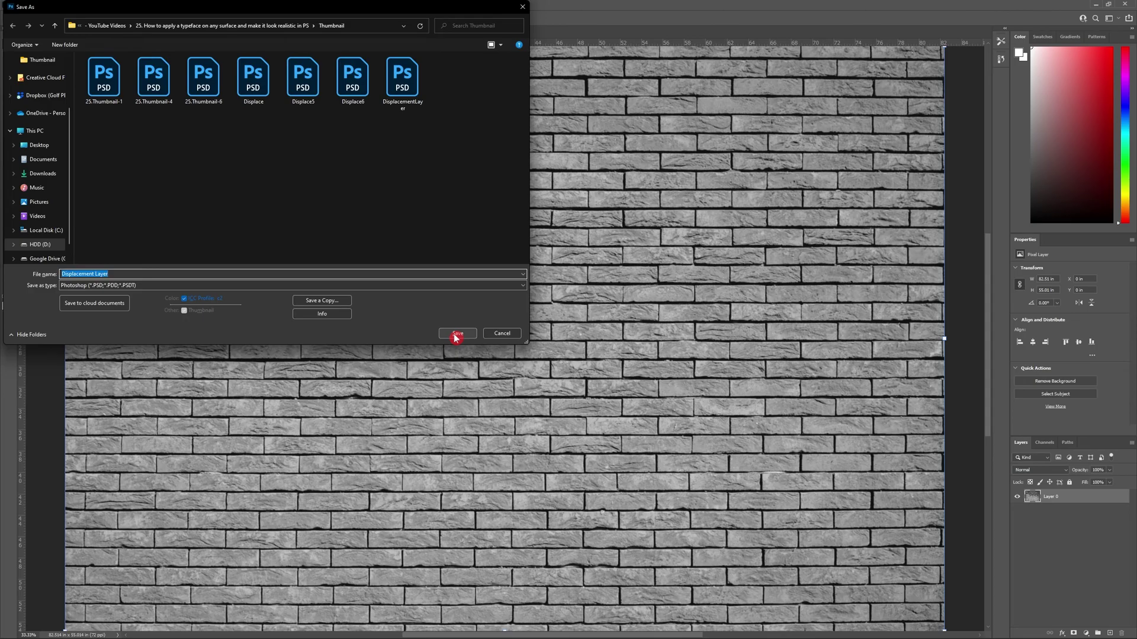
{"action": "left_click", "coordinate": [456, 335]}
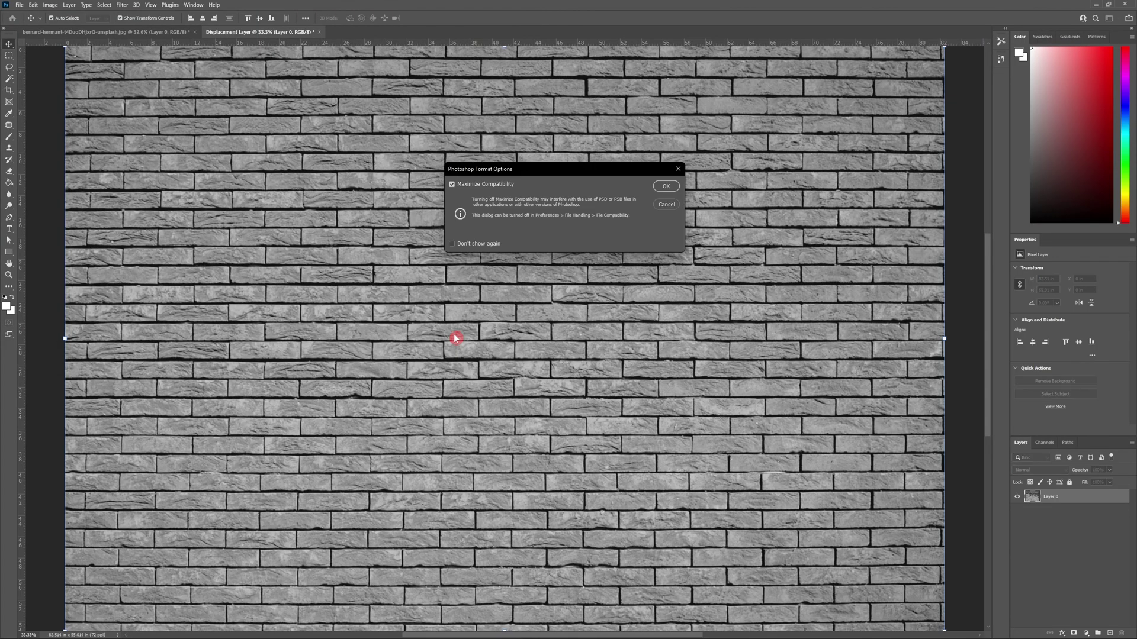
{"action": "left_click", "coordinate": [665, 188]}
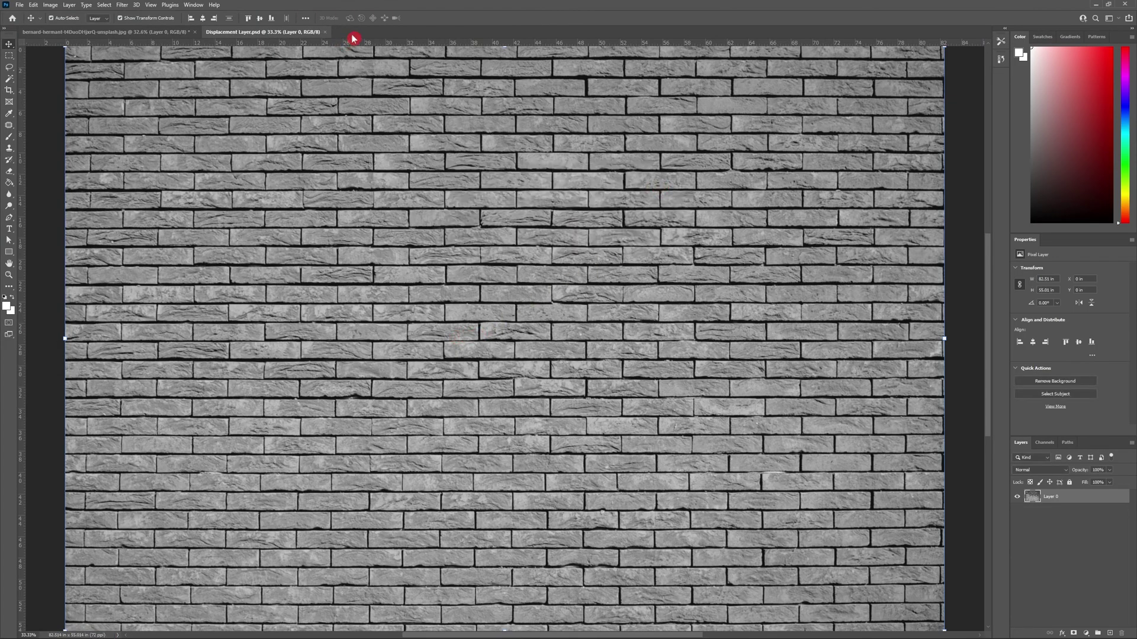
{"action": "left_click", "coordinate": [322, 33]}
Hide the Text Effect layer and duplicate Layer 0's Red channel as 'Red copy'.
{"action": "left_click", "coordinate": [993, 502]}
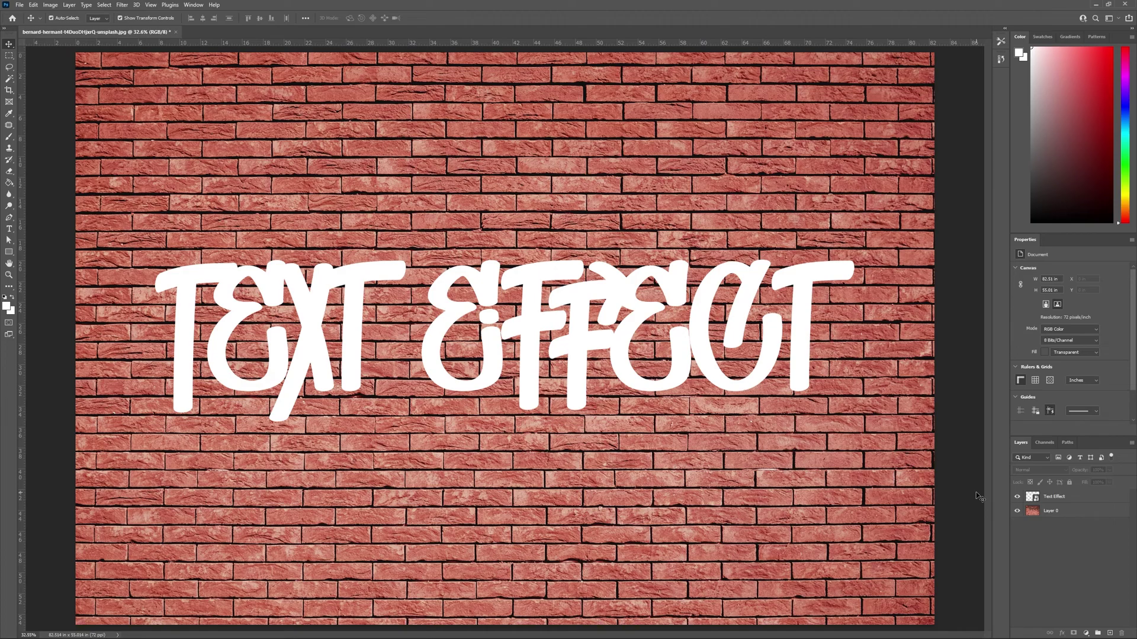
{"action": "left_click", "coordinate": [1018, 498]}
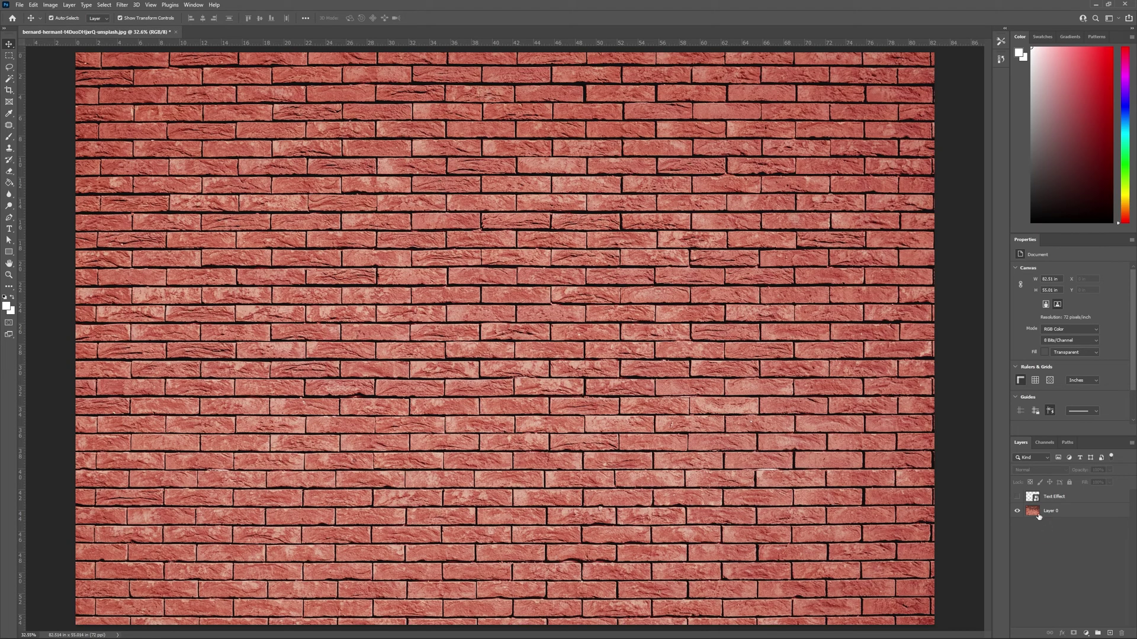
{"action": "left_click", "coordinate": [1041, 515]}
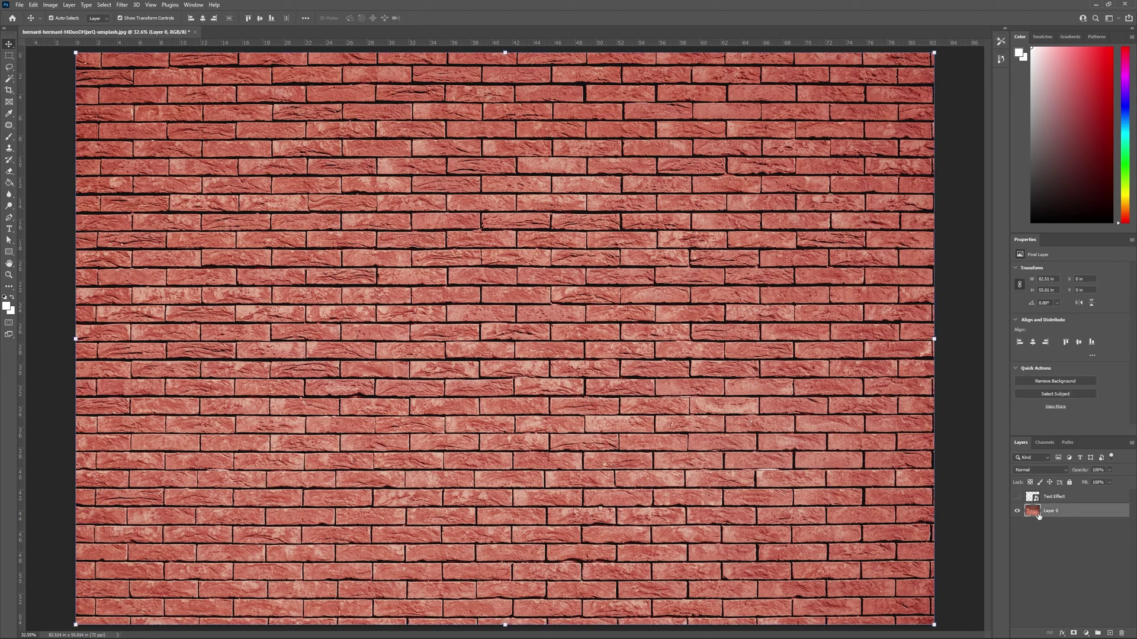
{"action": "left_click", "coordinate": [1045, 444]}
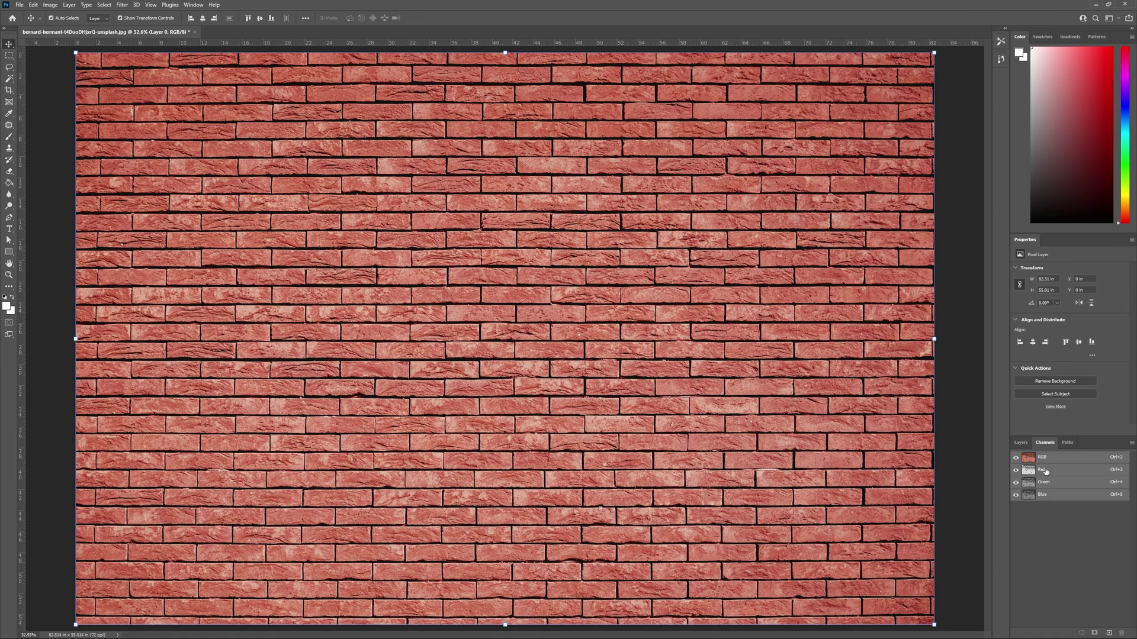
{"action": "left_click", "coordinate": [1044, 470]}
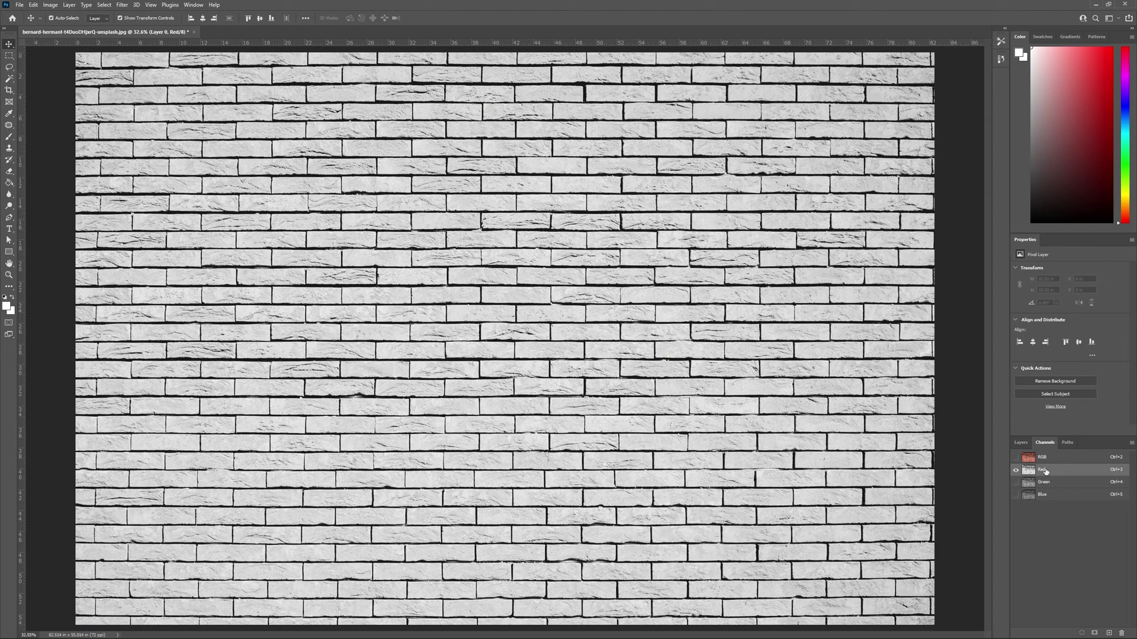
{"action": "left_click_drag", "start_coordinate": [1044, 470], "coordinate": [1108, 634]}
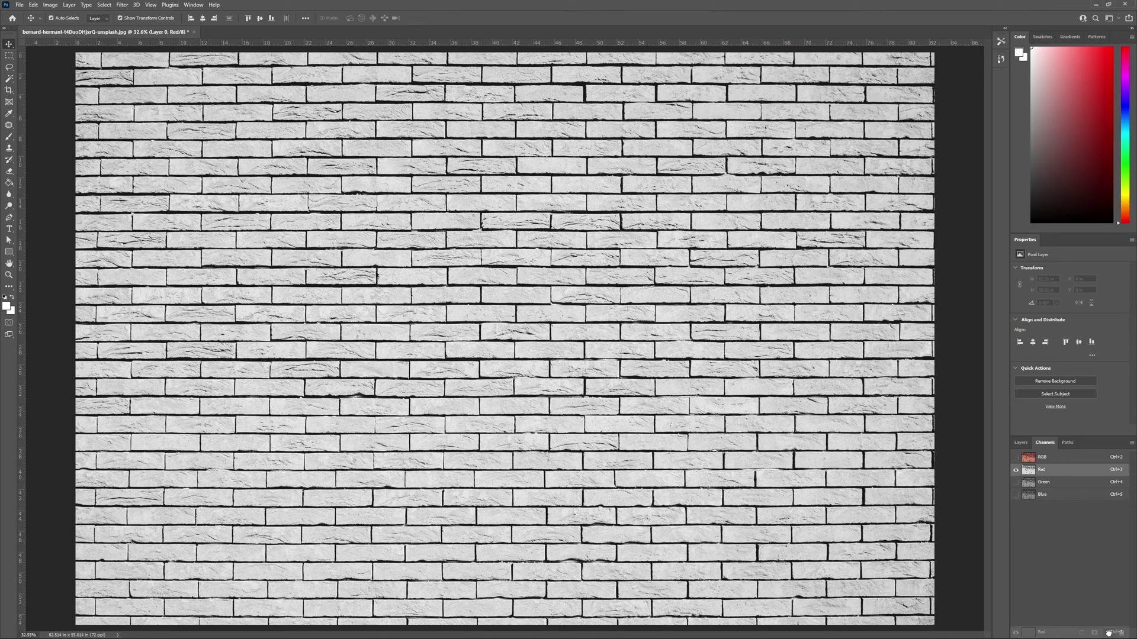
{"action": "left_click_drag", "start_coordinate": [1108, 634], "coordinate": [1109, 634]}
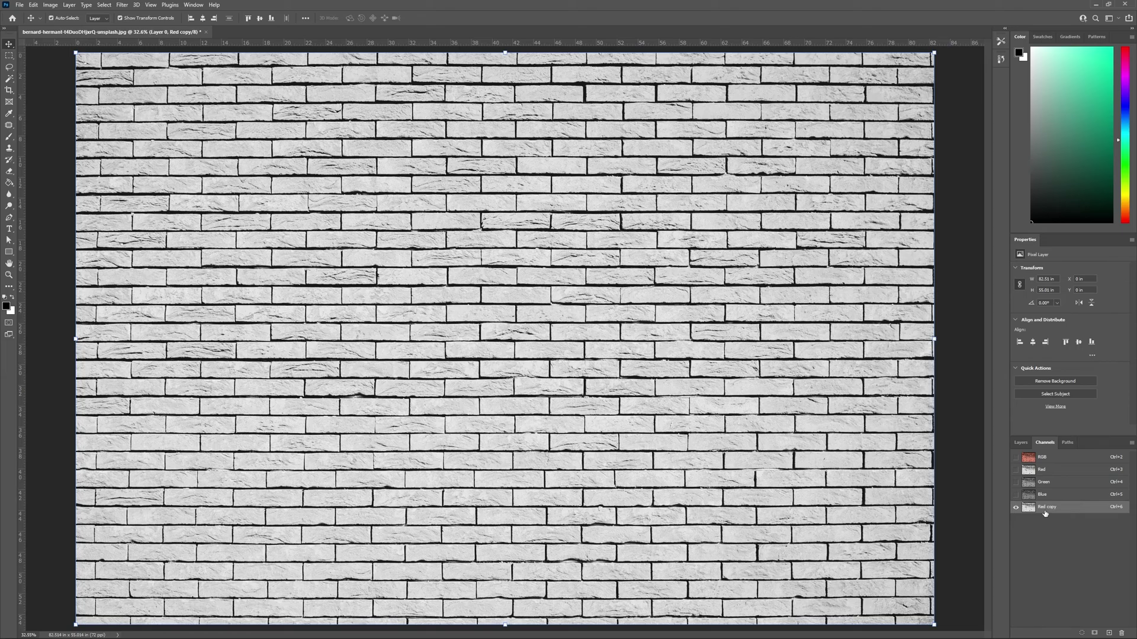
Apply Levels to the Red copy channel with black input 20 and white input 190.
{"action": "left_click_drag", "start_coordinate": [1045, 513], "coordinate": [1046, 516]}
{"action": "key", "text": "ctrl+l"}
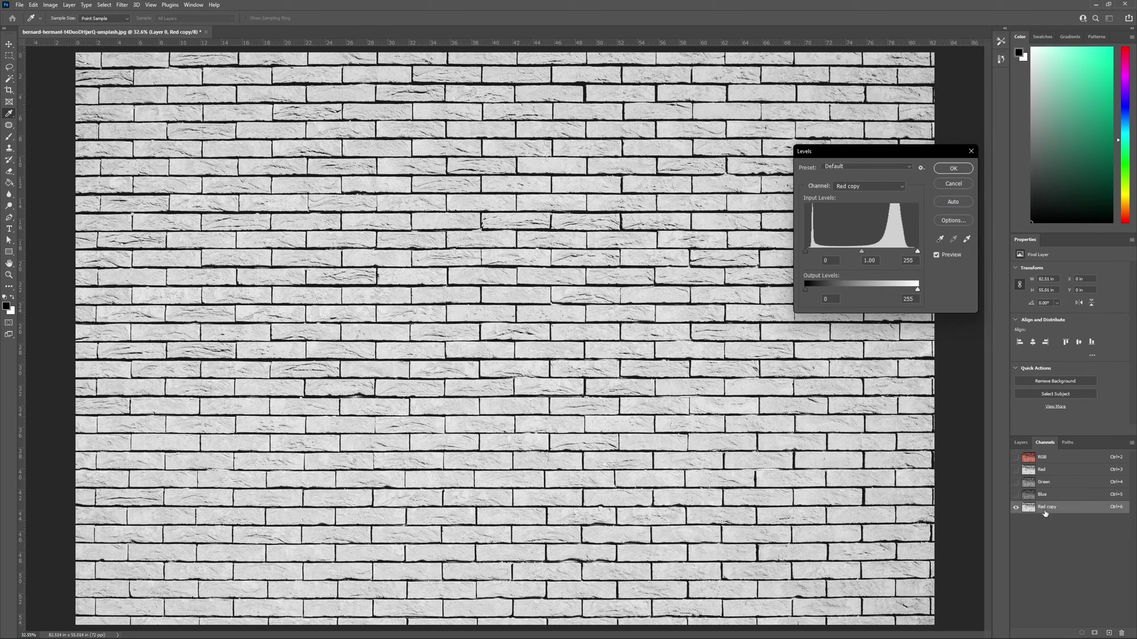
{"action": "left_click_drag", "start_coordinate": [806, 255], "coordinate": [816, 256]}
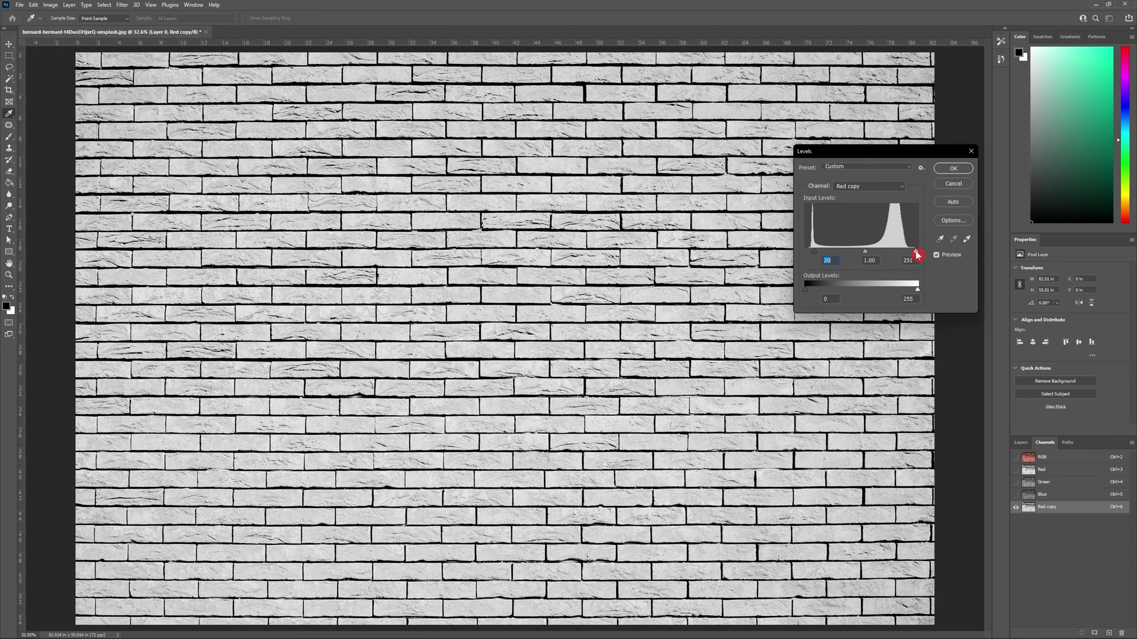
{"action": "left_click_drag", "start_coordinate": [918, 254], "coordinate": [890, 252]}
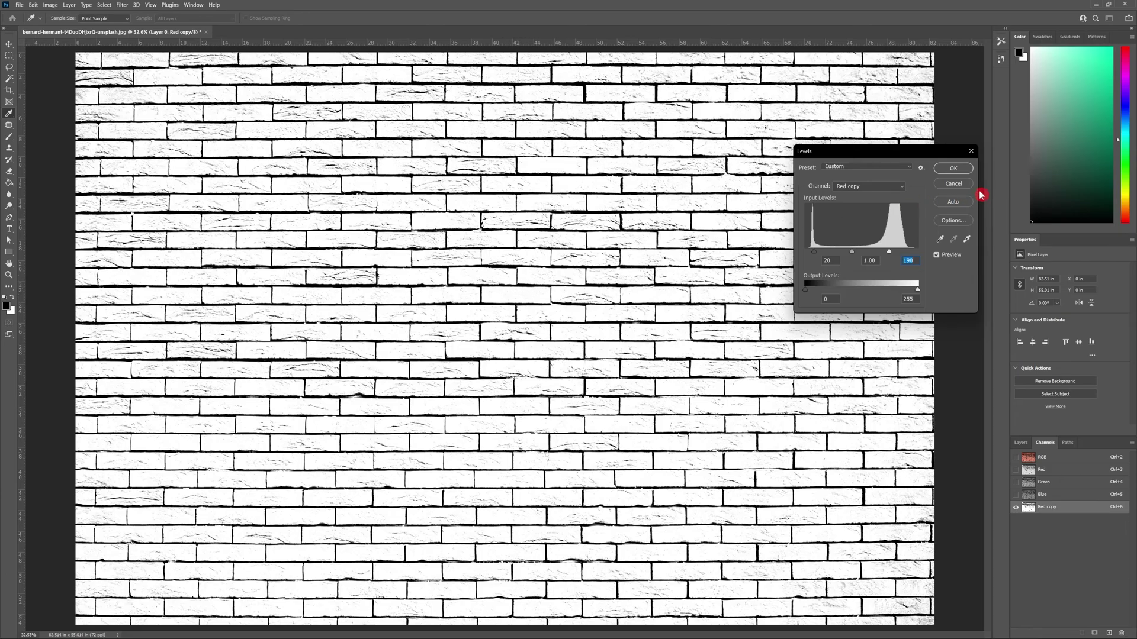
{"action": "left_click", "coordinate": [962, 173]}
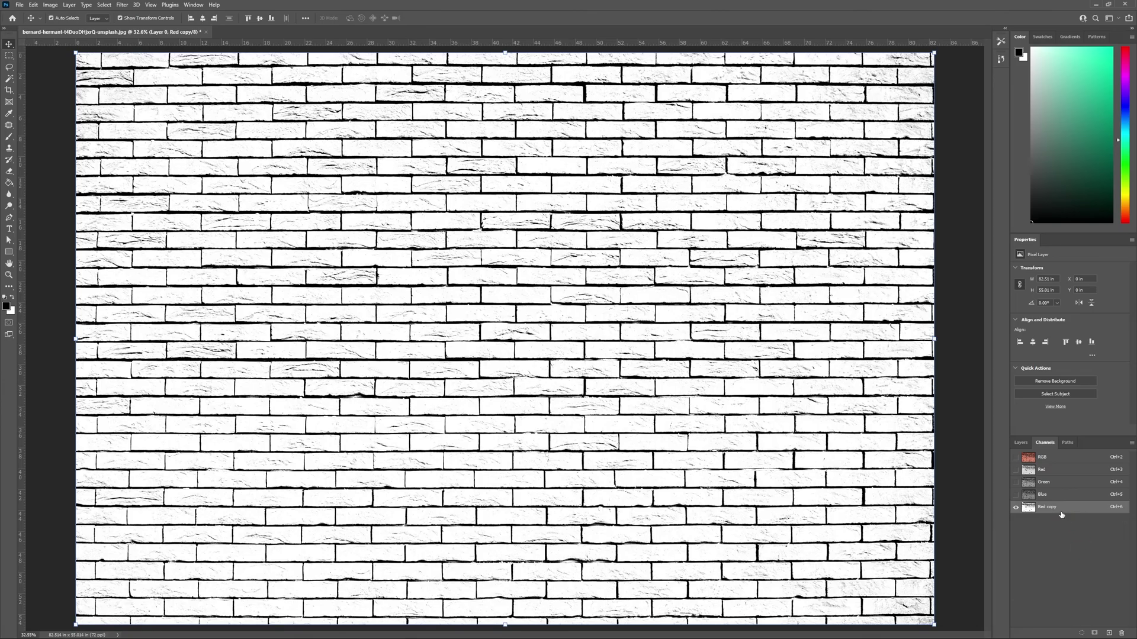
Load Red copy as a selection and add it as a mask on the visible Text Effect layer.
{"action": "left_click", "coordinate": [1081, 633]}
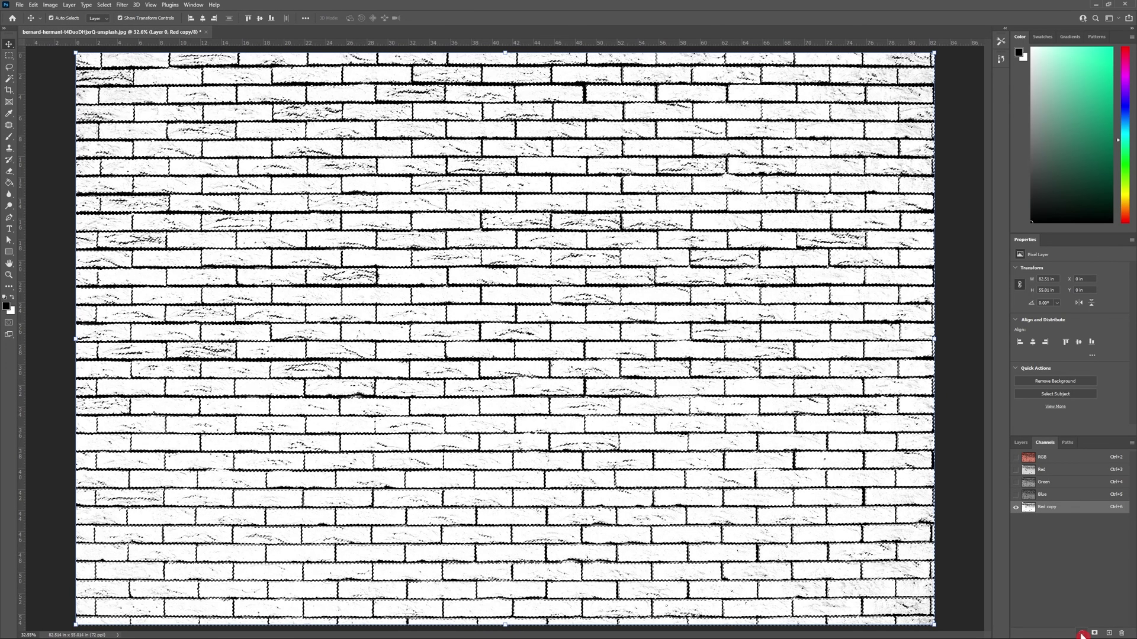
{"action": "left_click", "coordinate": [1021, 442]}
{"action": "left_click", "coordinate": [1017, 497]}
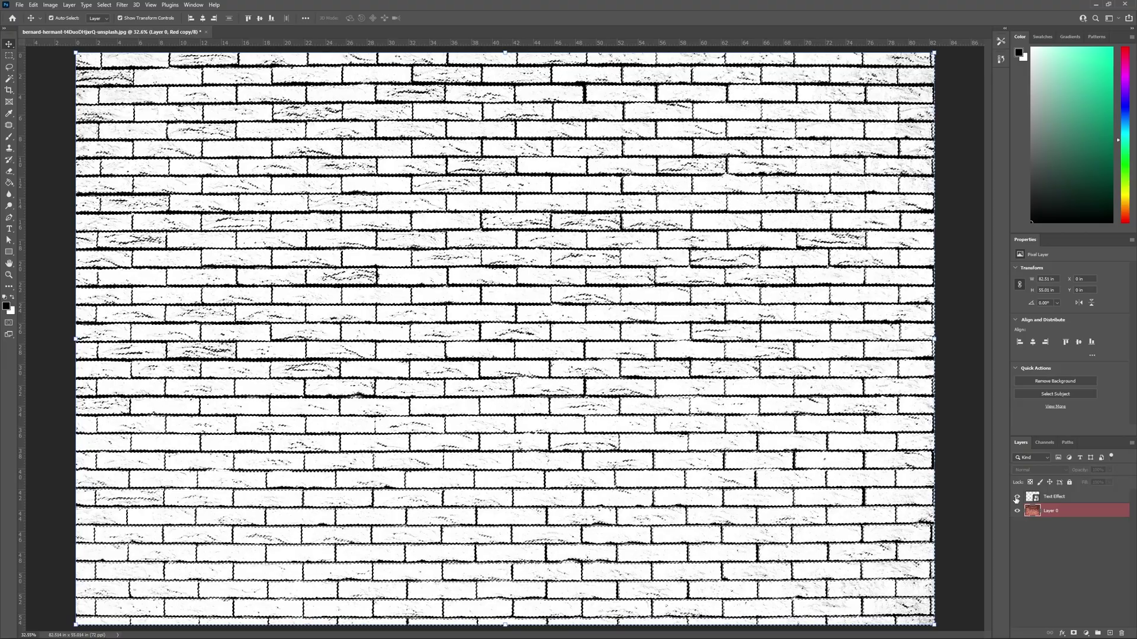
{"action": "left_click", "coordinate": [1031, 498]}
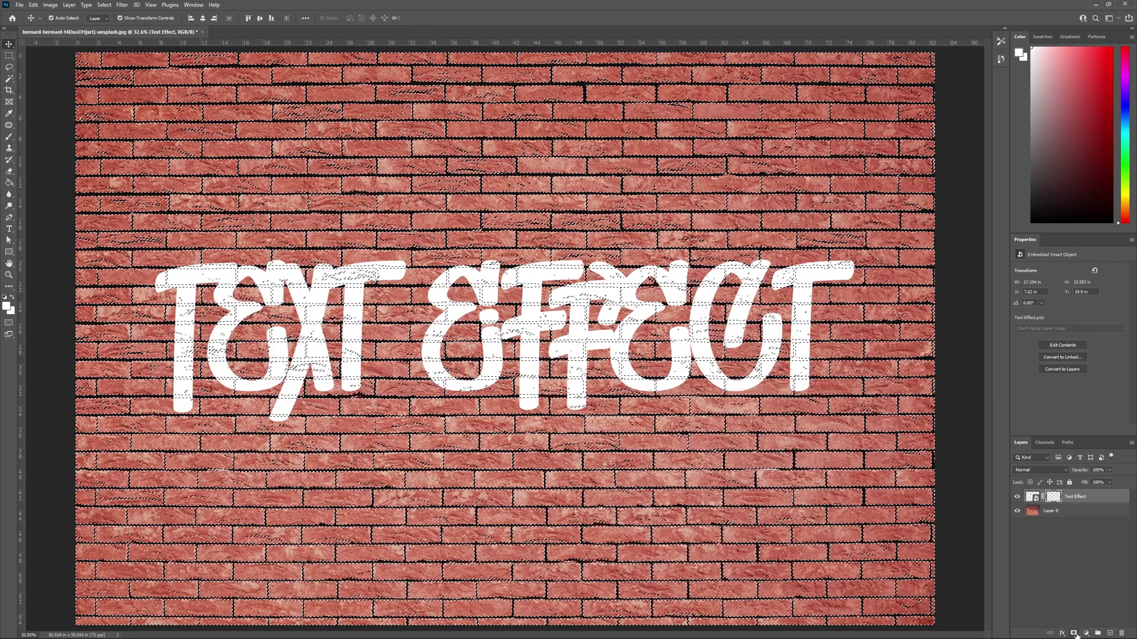
{"action": "left_click", "coordinate": [1073, 634]}
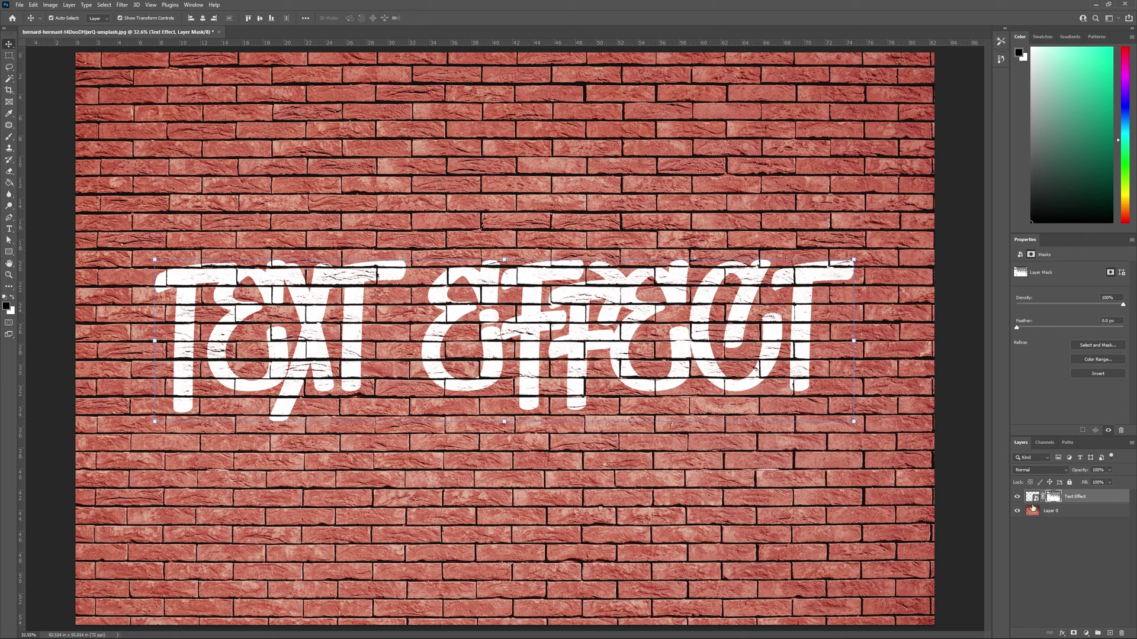
Apply Displace with horizontal and vertical scale 5 using Displacement Layer.psd as the map.
{"action": "left_click", "coordinate": [1039, 545]}
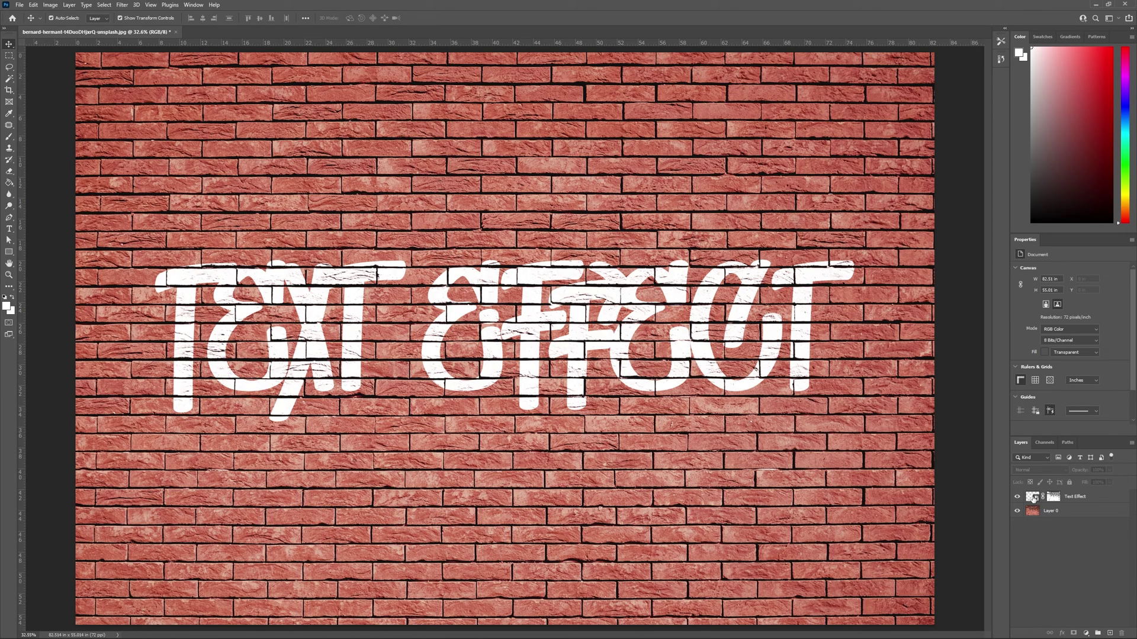
{"action": "left_click", "coordinate": [1033, 499]}
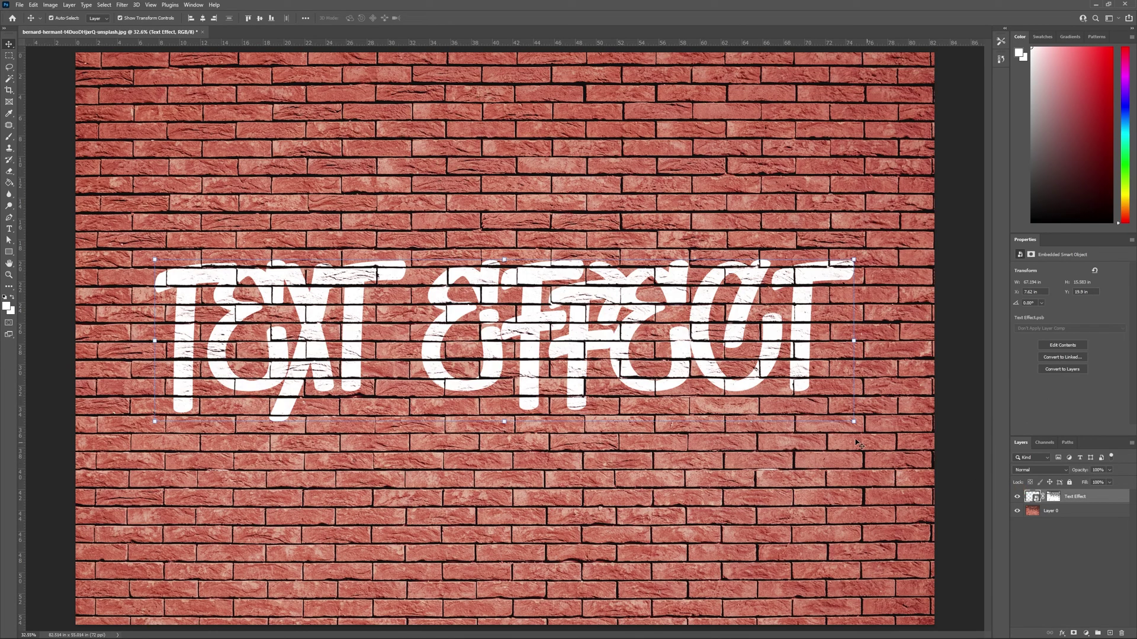
{"action": "left_click", "coordinate": [127, 6]}
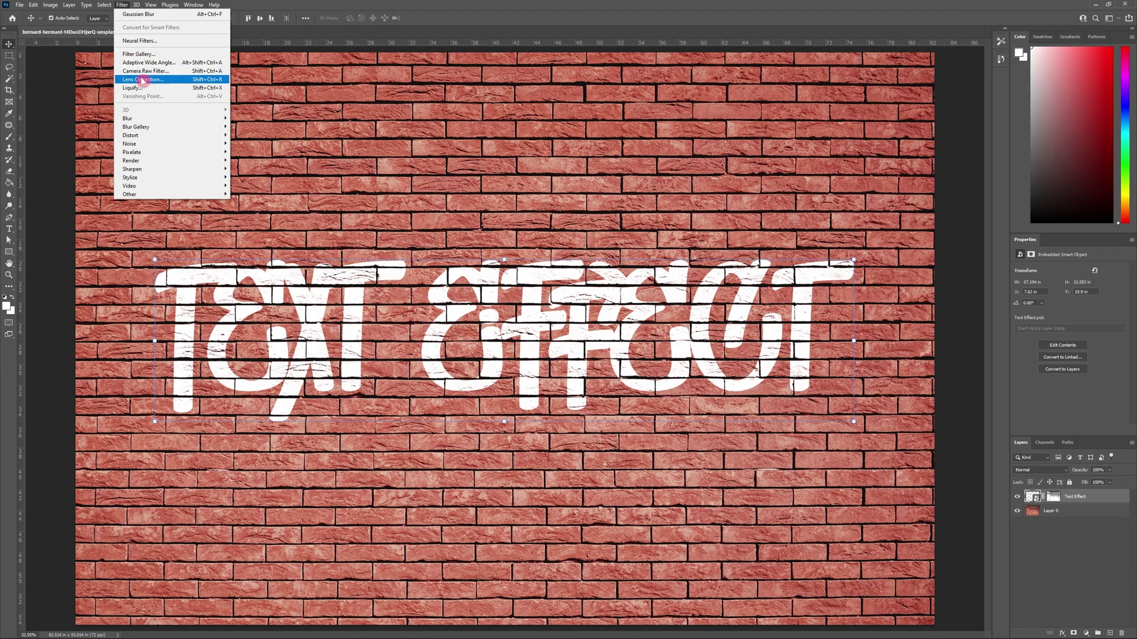
{"action": "mouse_move", "coordinate": [179, 140]}
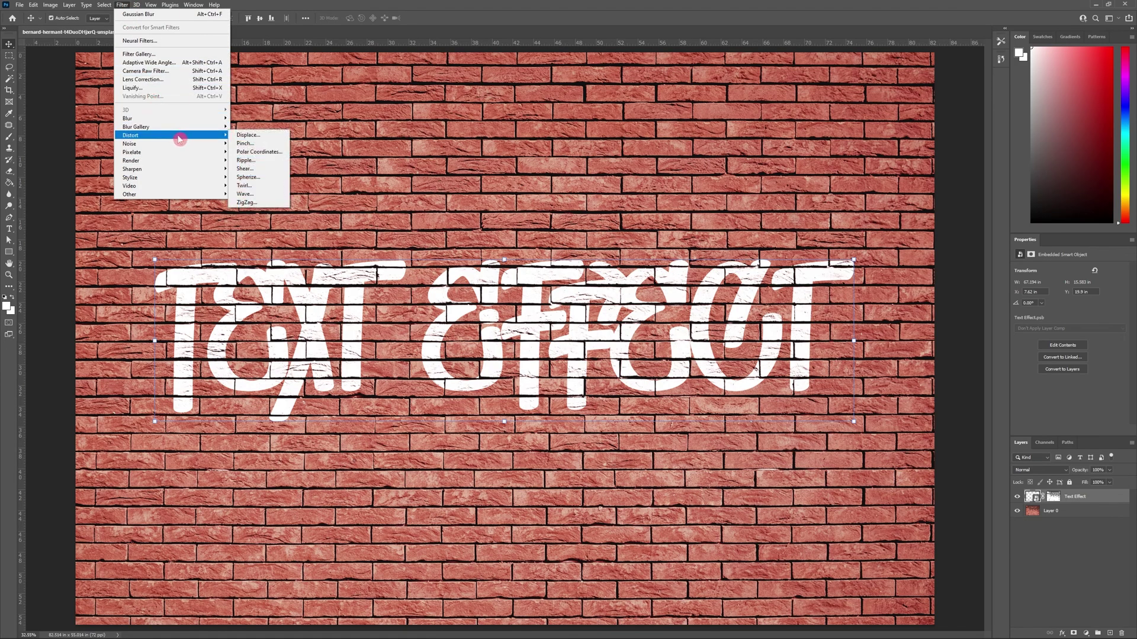
{"action": "left_click", "coordinate": [252, 135]}
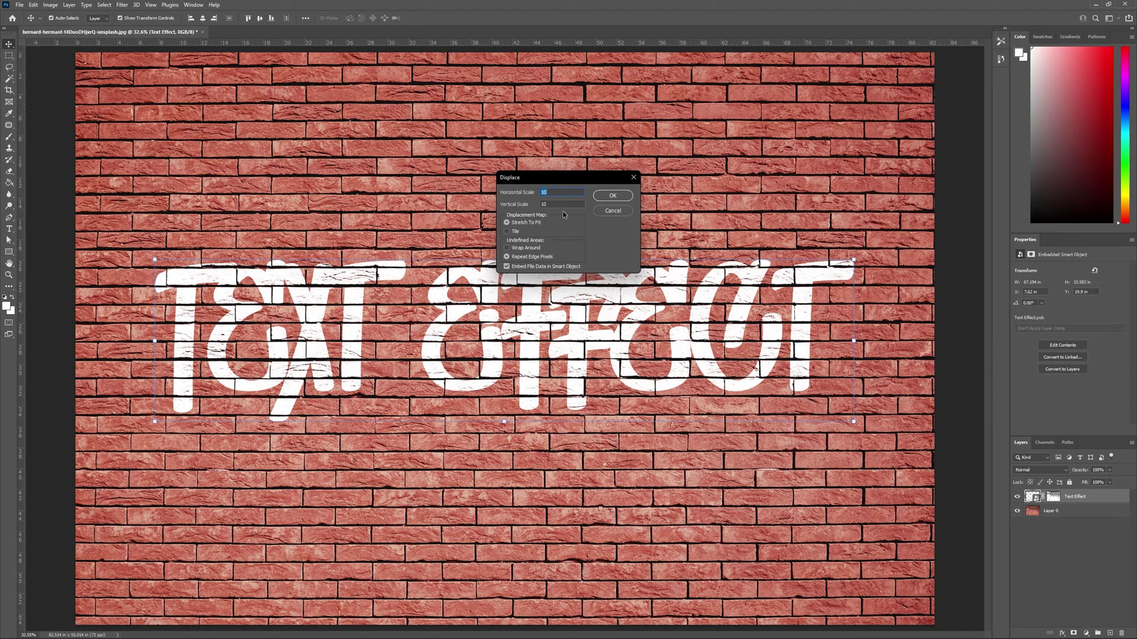
{"action": "type", "text": "5"}
{"action": "key", "text": "Tab"}
{"action": "type", "text": "5"}
{"action": "left_click", "coordinate": [612, 197]}
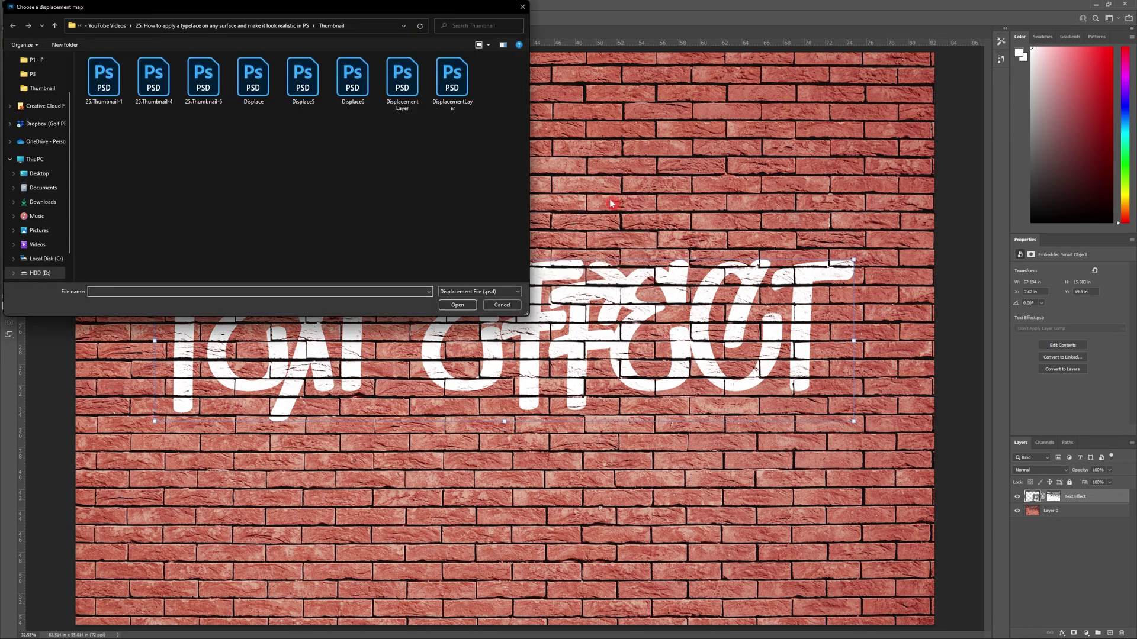
{"action": "left_click", "coordinate": [402, 78]}
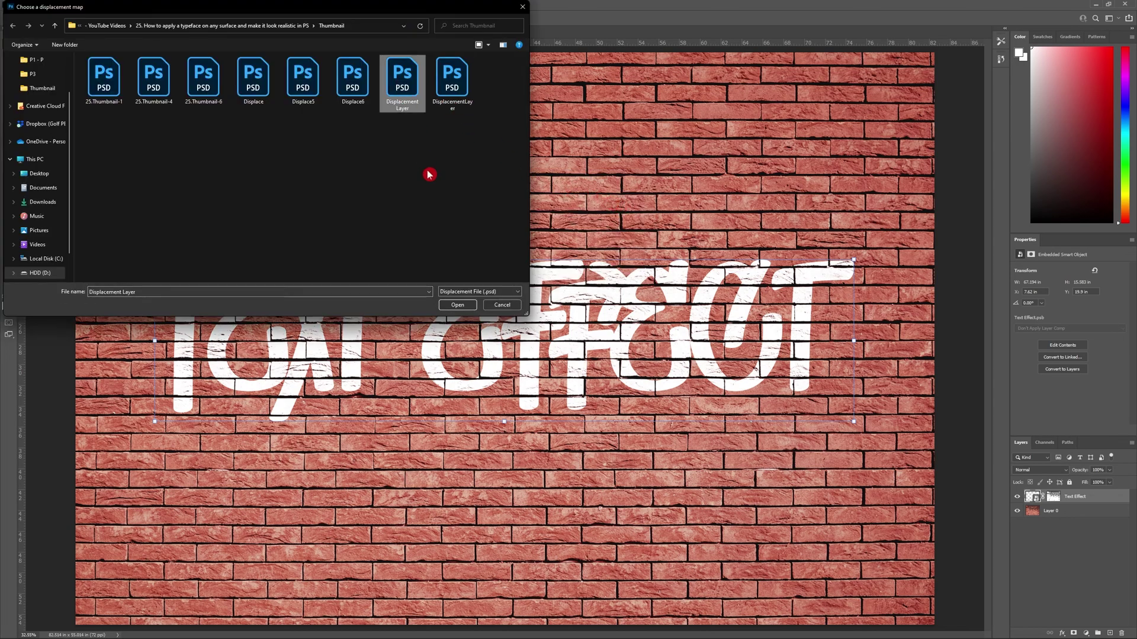
{"action": "left_click", "coordinate": [457, 305]}
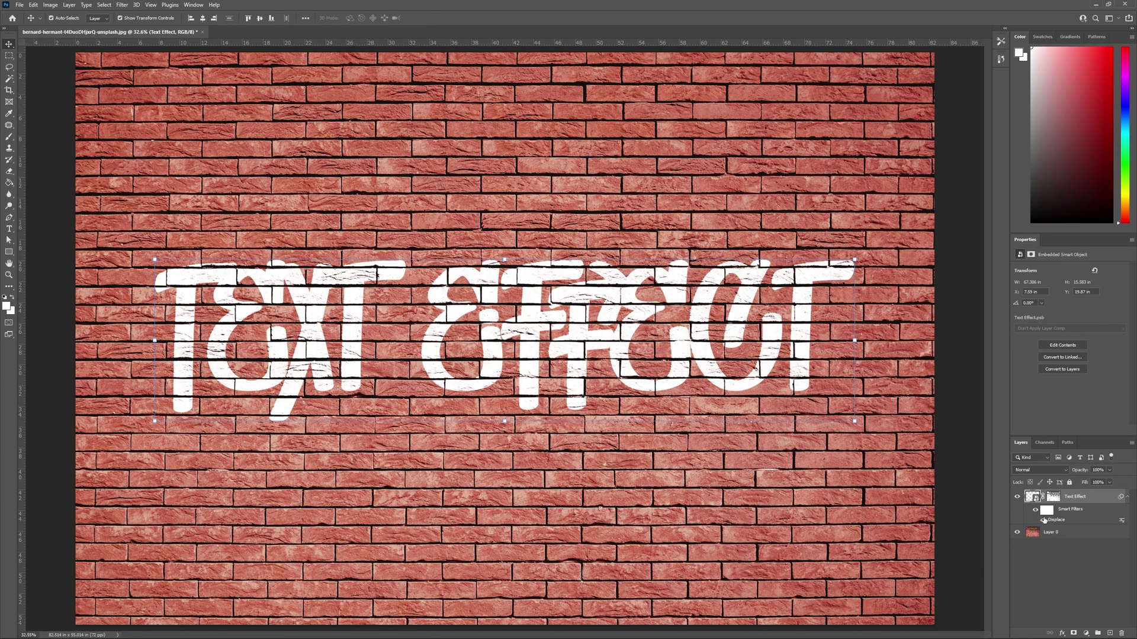
Toggle the Displace smart filter off and on to compare the result.
{"action": "left_click", "coordinate": [1043, 522]}
{"action": "left_click", "coordinate": [1043, 521]}
{"action": "left_click", "coordinate": [961, 533]}
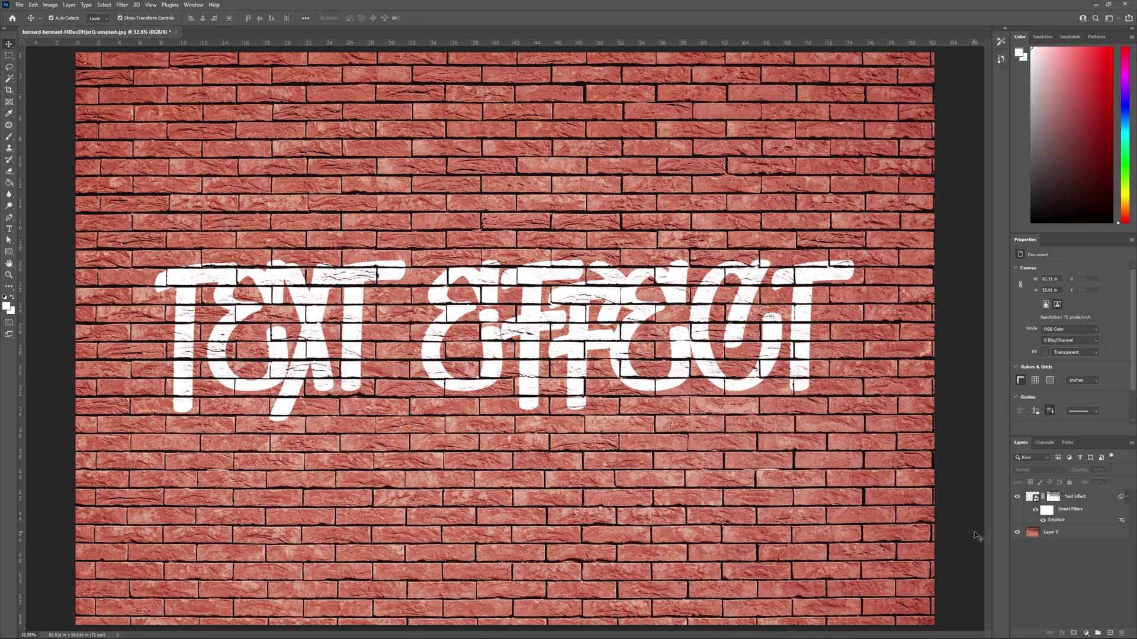
{"action": "left_click", "coordinate": [1020, 550]}
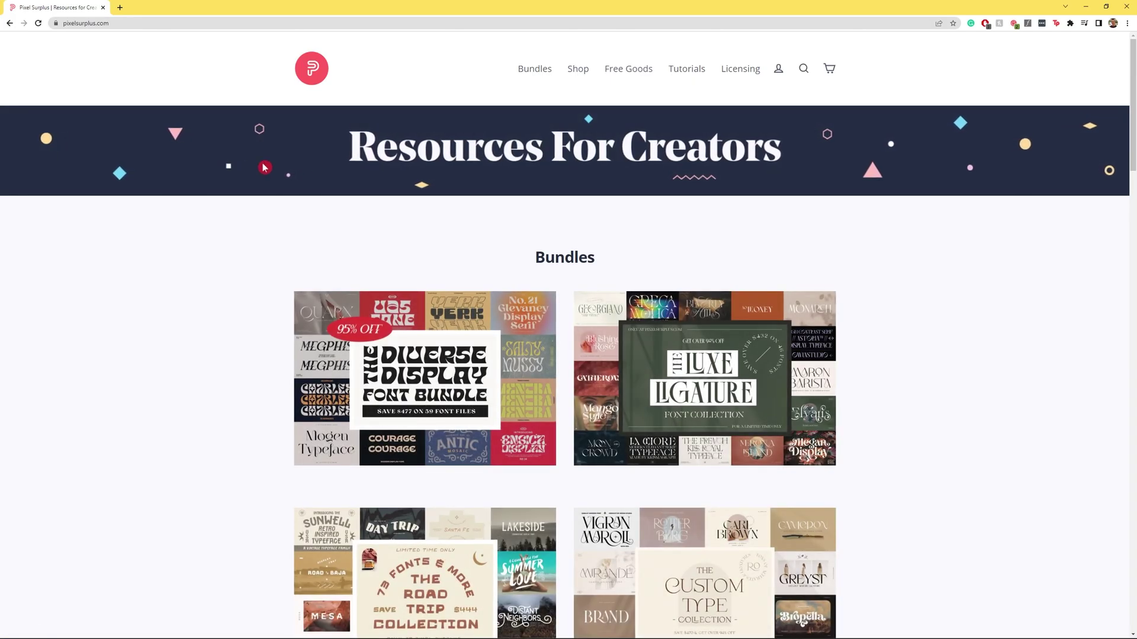
Visit the free Fonts, Textures, Mockups, Graphics, Templates and Procreate collections.
{"action": "left_click", "coordinate": [634, 76]}
{"action": "left_click", "coordinate": [634, 99]}
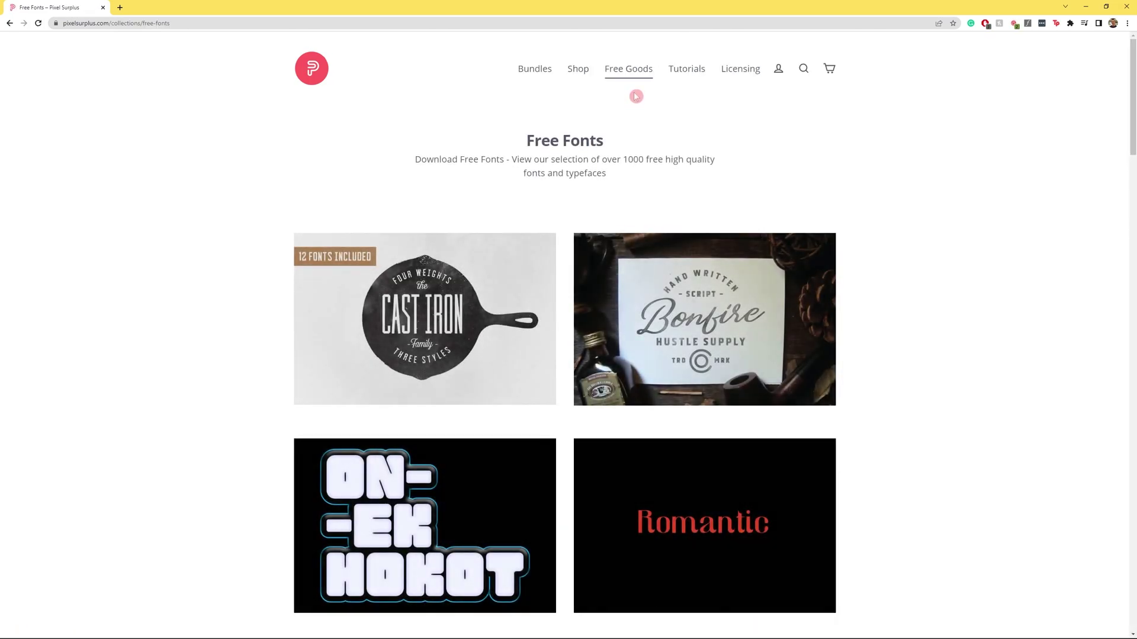
{"action": "mouse_move", "coordinate": [1133, 146]}
{"action": "left_mouse_down"}
{"action": "mouse_move", "coordinate": [1134, 254]}
{"action": "mouse_move", "coordinate": [1134, 145]}
{"action": "left_mouse_up"}
{"action": "mouse_move", "coordinate": [628, 69]}
{"action": "left_click", "coordinate": [622, 120]}
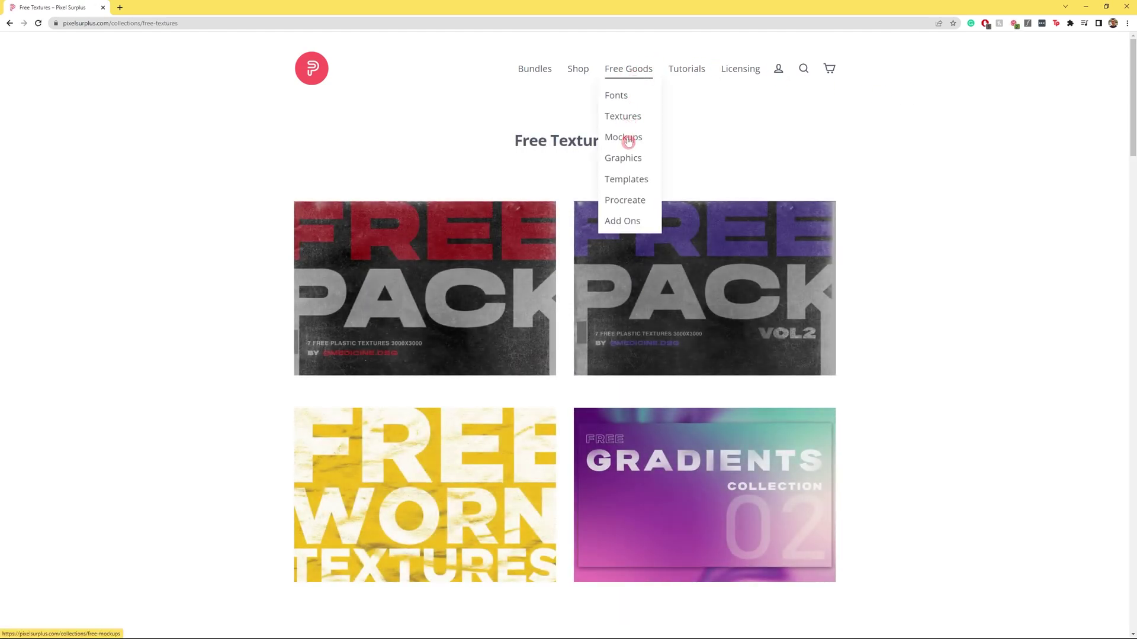
{"action": "left_click", "coordinate": [626, 138]}
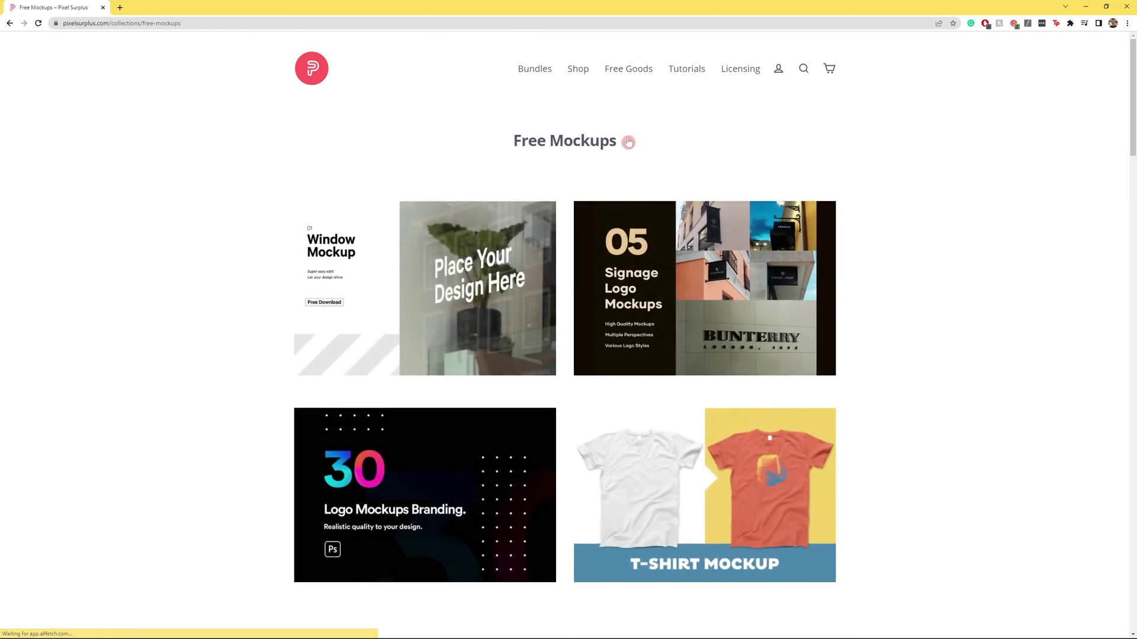
{"action": "mouse_move", "coordinate": [642, 80]}
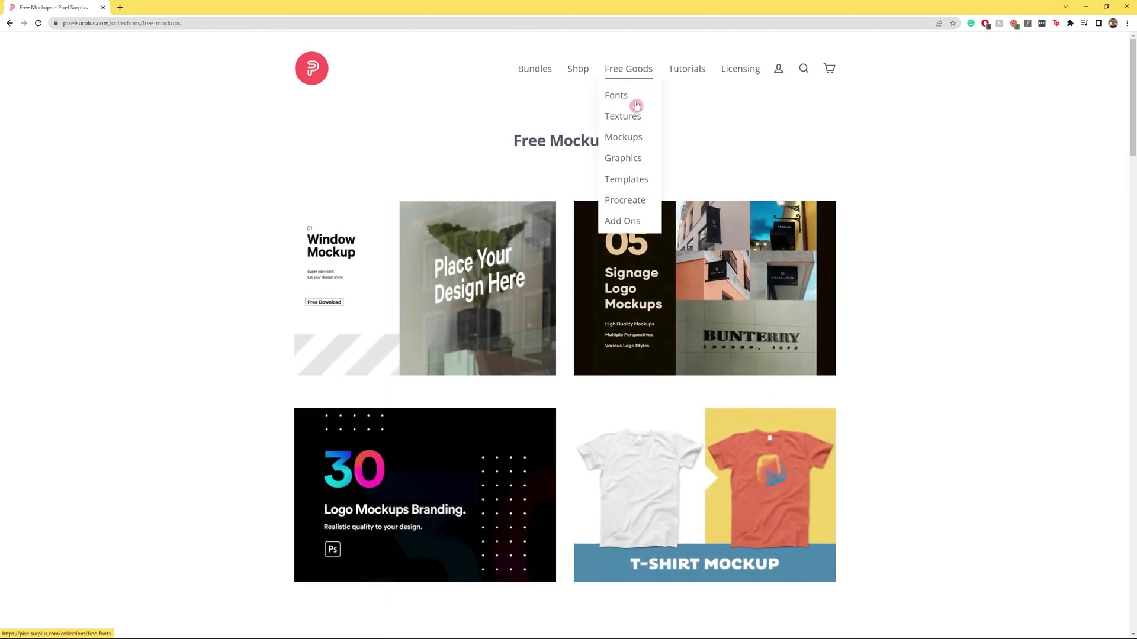
{"action": "left_click", "coordinate": [627, 161]}
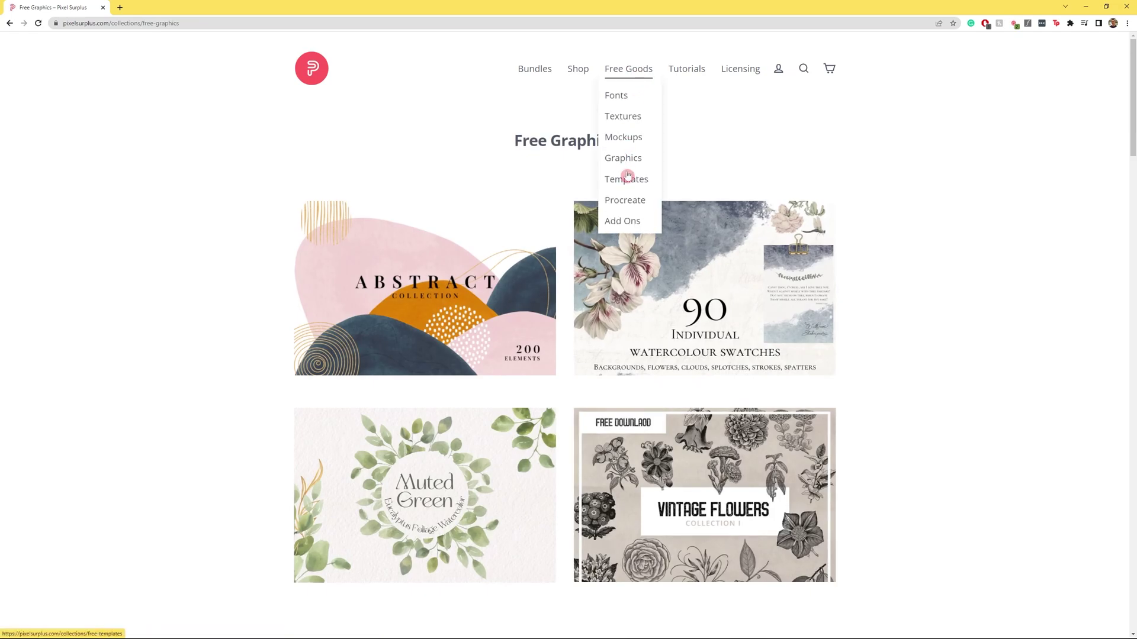
{"action": "left_click", "coordinate": [627, 181]}
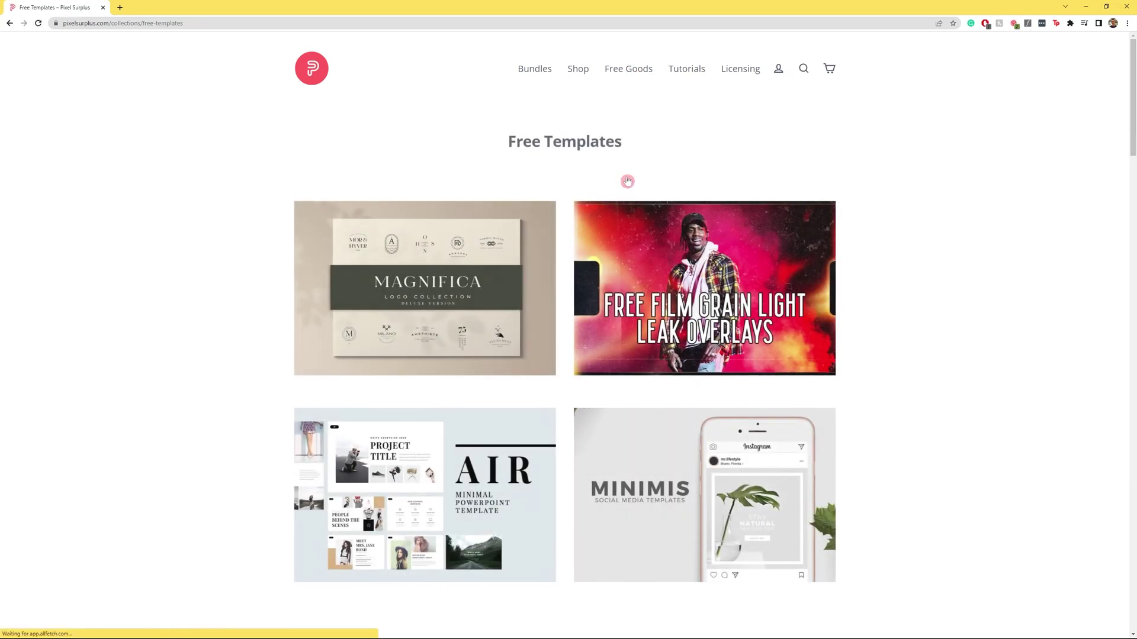
{"action": "mouse_move", "coordinate": [623, 76]}
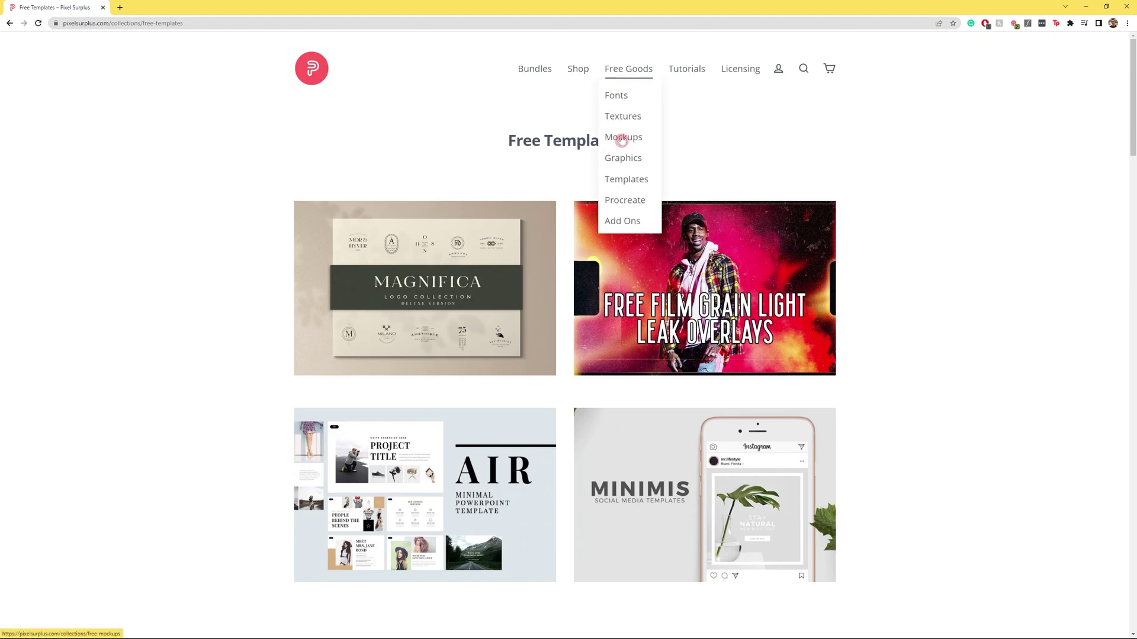
{"action": "left_click", "coordinate": [627, 201]}
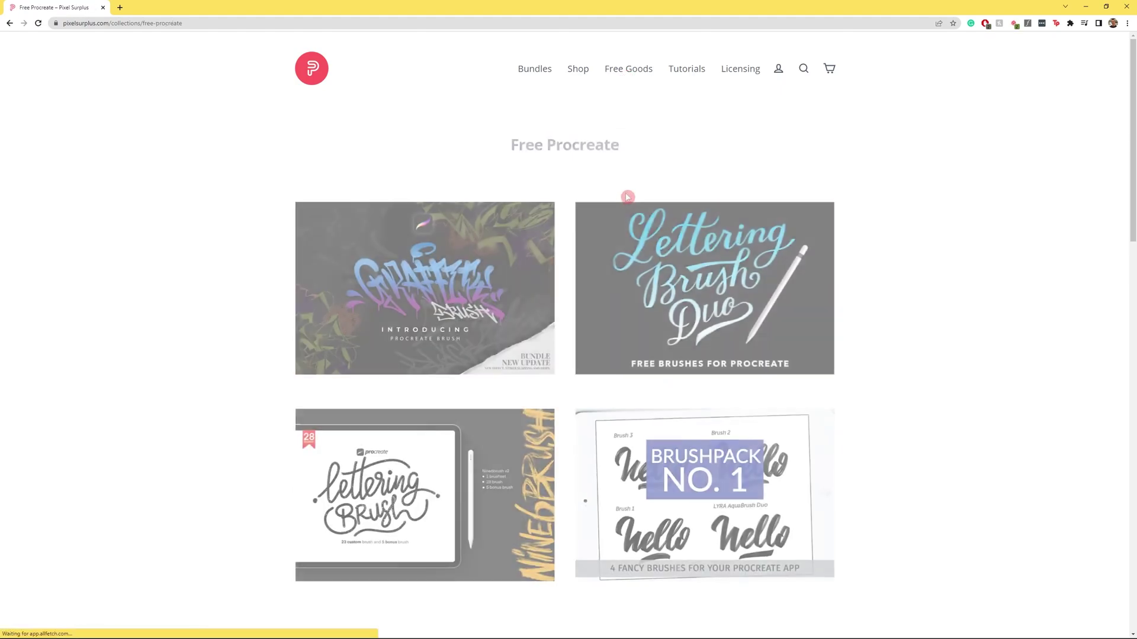
Open The Diverse Display Font Bundle, view its Human Kind, Yerk and Megphis previews, and add it to the cart.
{"action": "left_click", "coordinate": [548, 71]}
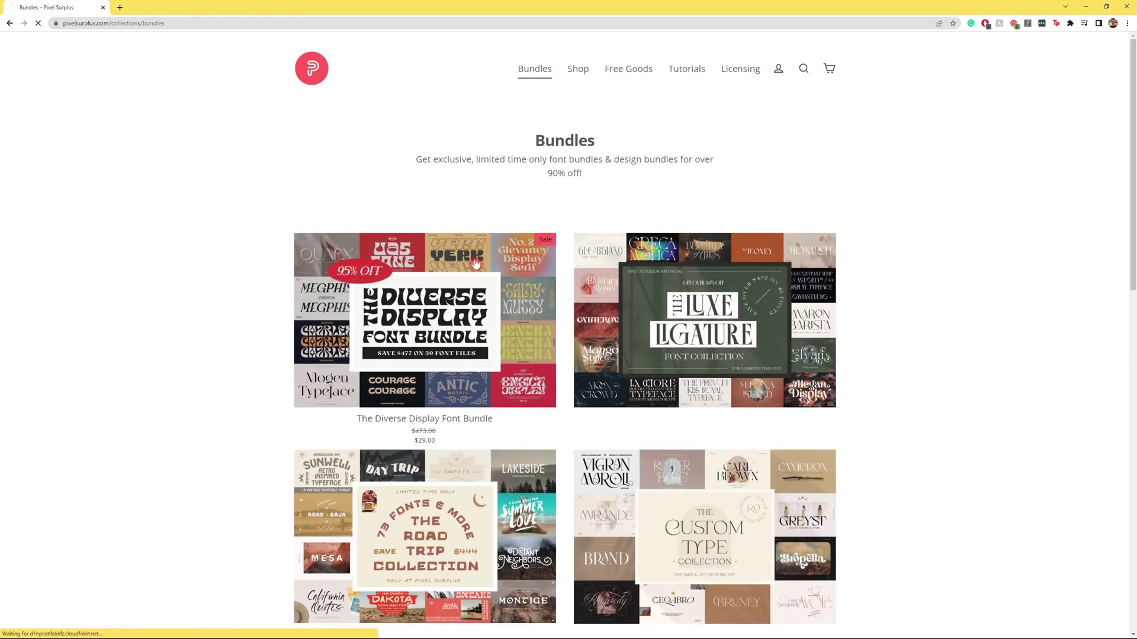
{"action": "left_click", "coordinate": [478, 263]}
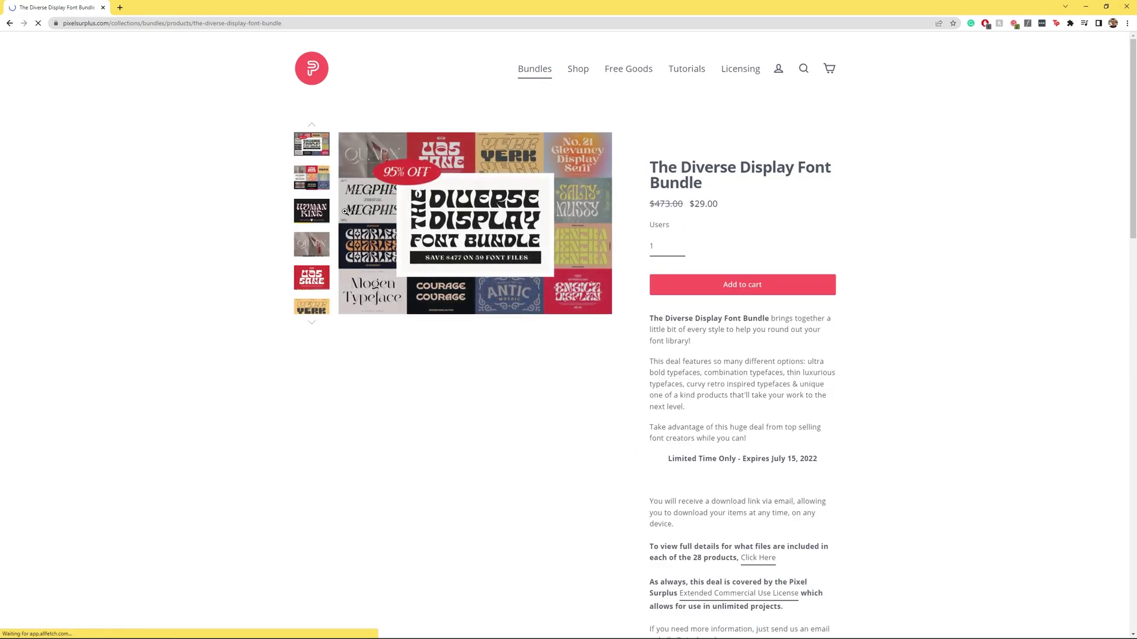
{"action": "left_click", "coordinate": [311, 190]}
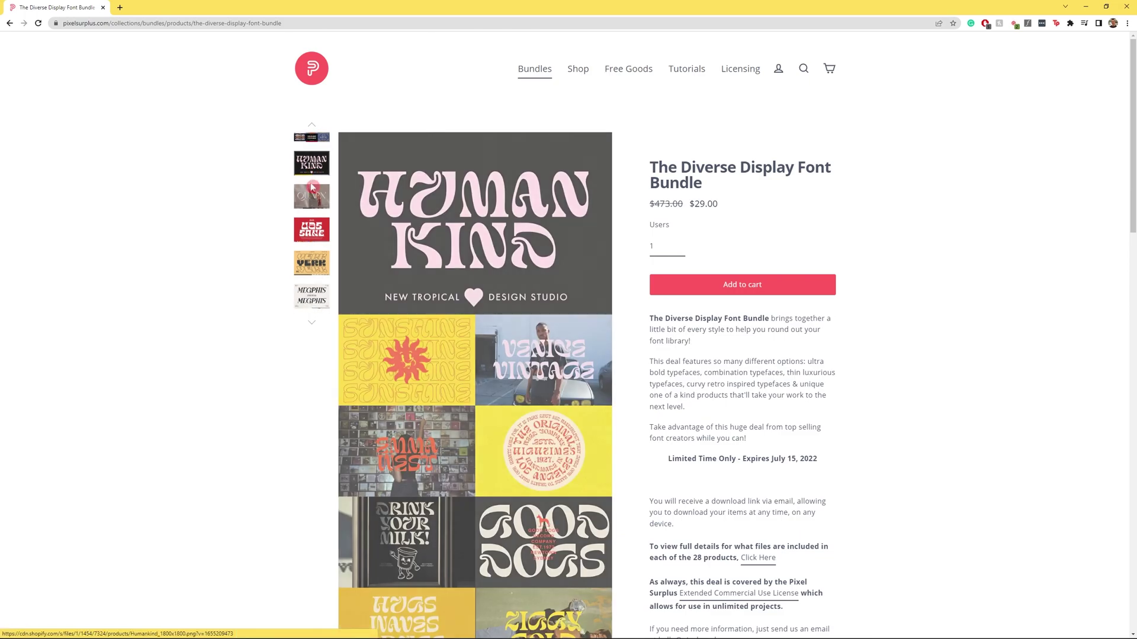
{"action": "left_click", "coordinate": [311, 187]}
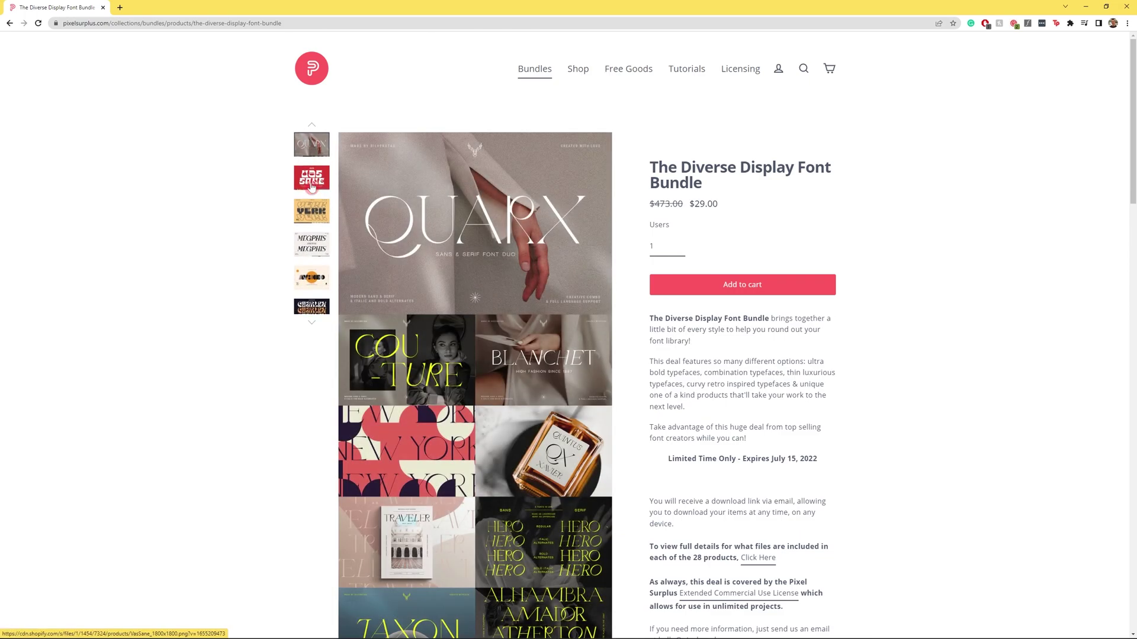
{"action": "left_click", "coordinate": [311, 187]}
{"action": "left_click", "coordinate": [312, 187]}
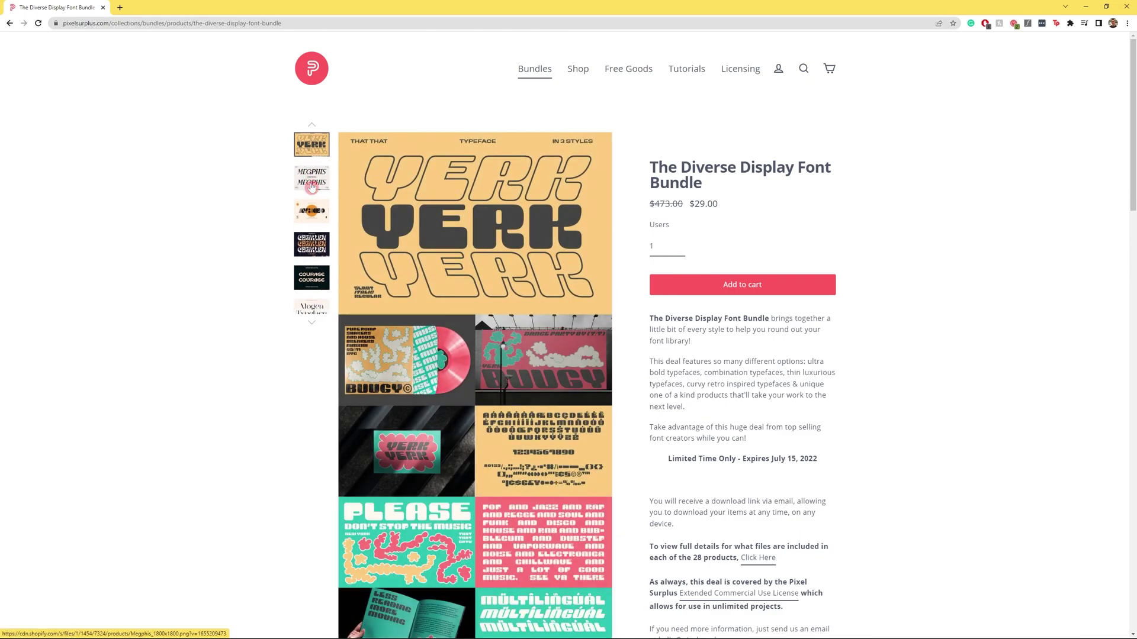
{"action": "left_click", "coordinate": [311, 187]}
{"action": "left_click", "coordinate": [737, 286]}
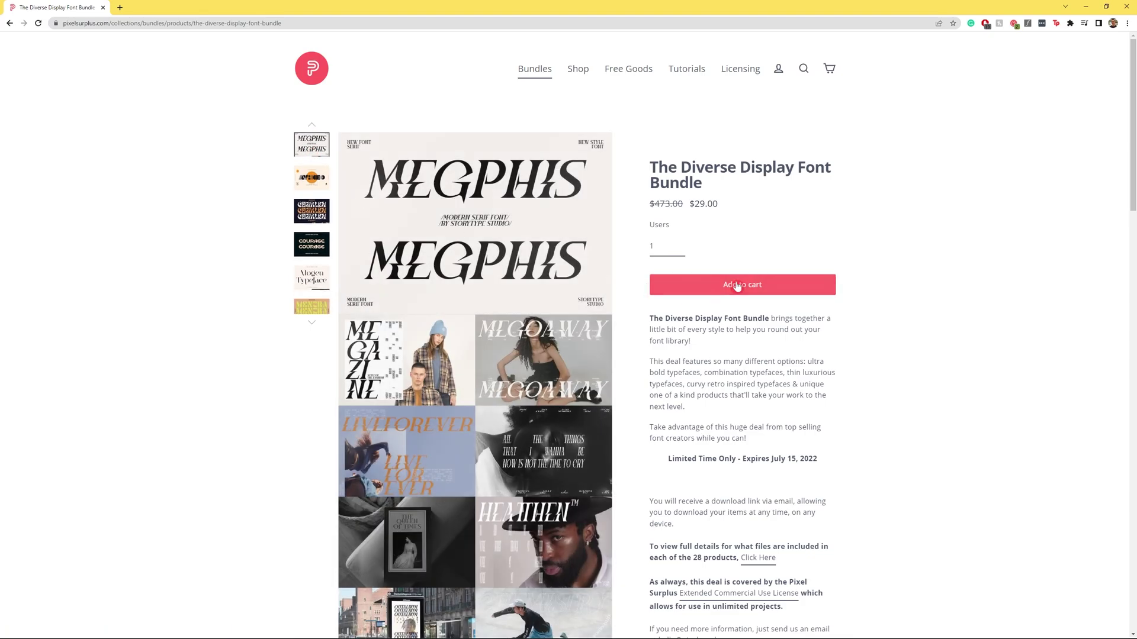